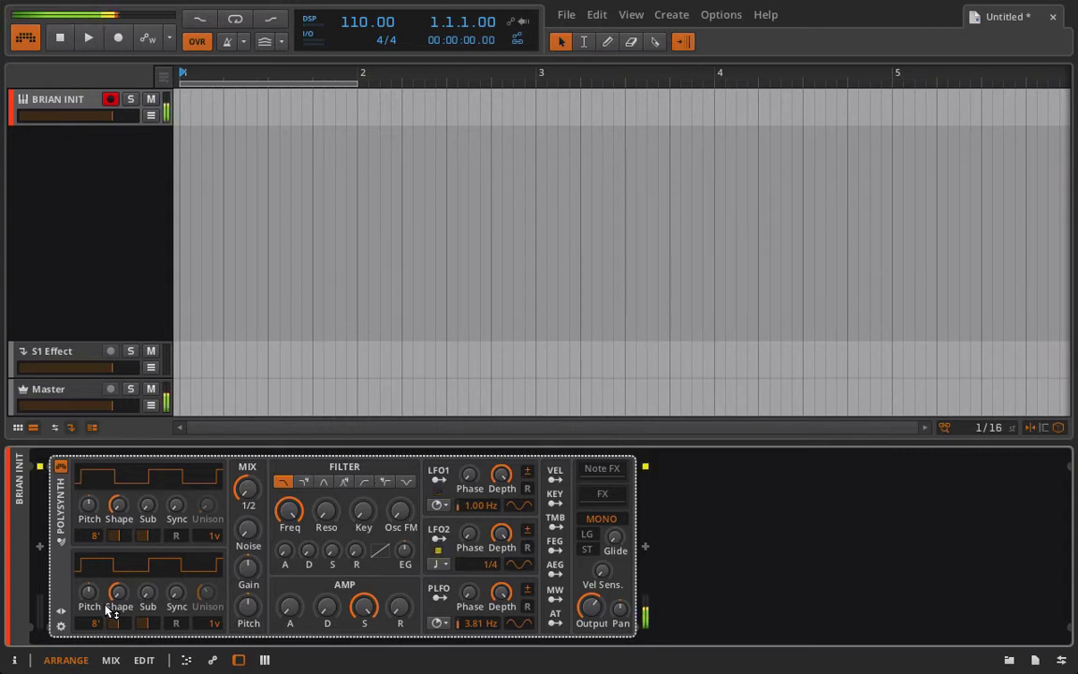
Set the Polysynth oscillator mix to about 26%, raise both sub levels with oscillator 2's at about 19%, and set oscillator 2 to 4'.
drag(248, 494, 248, 477)
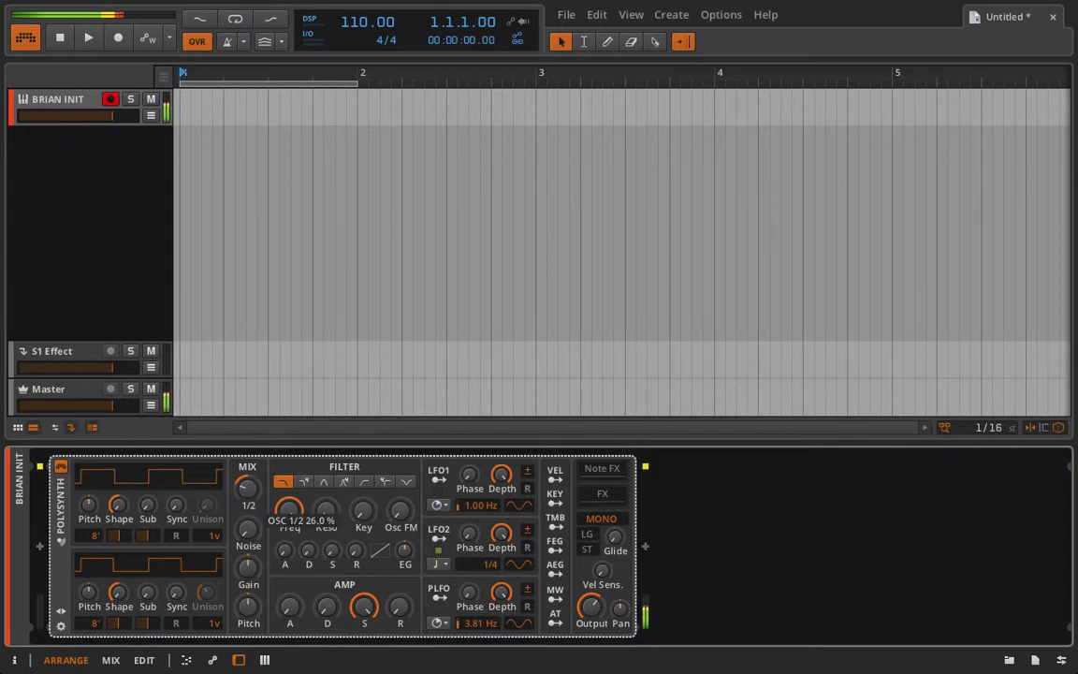
drag(147, 505, 146, 482)
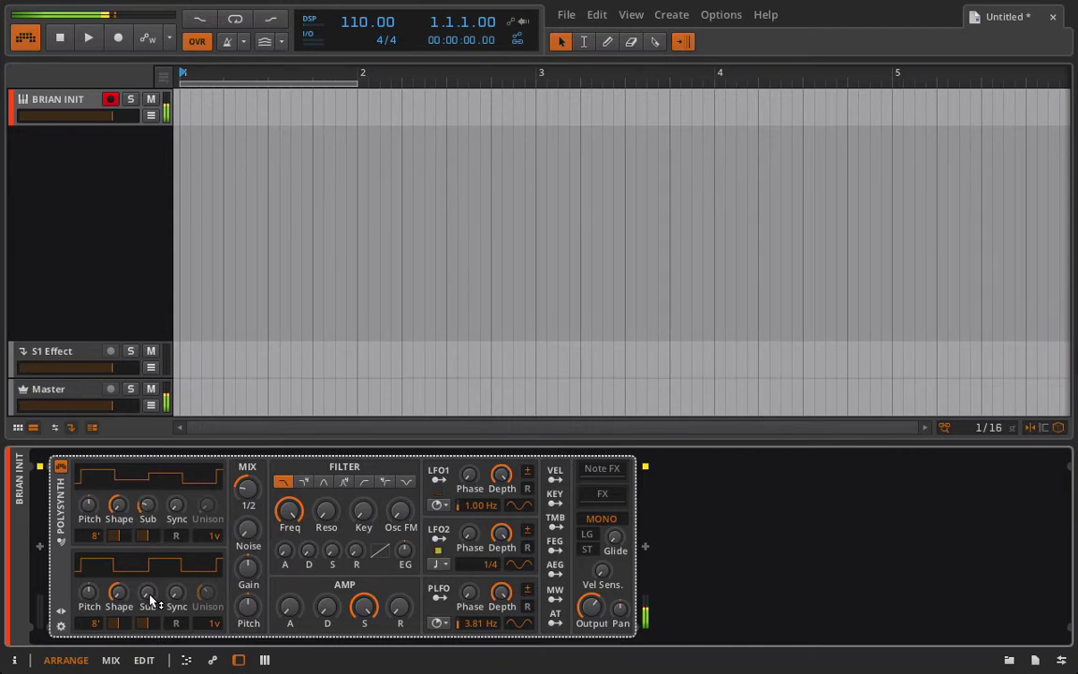
drag(95, 621, 150, 582)
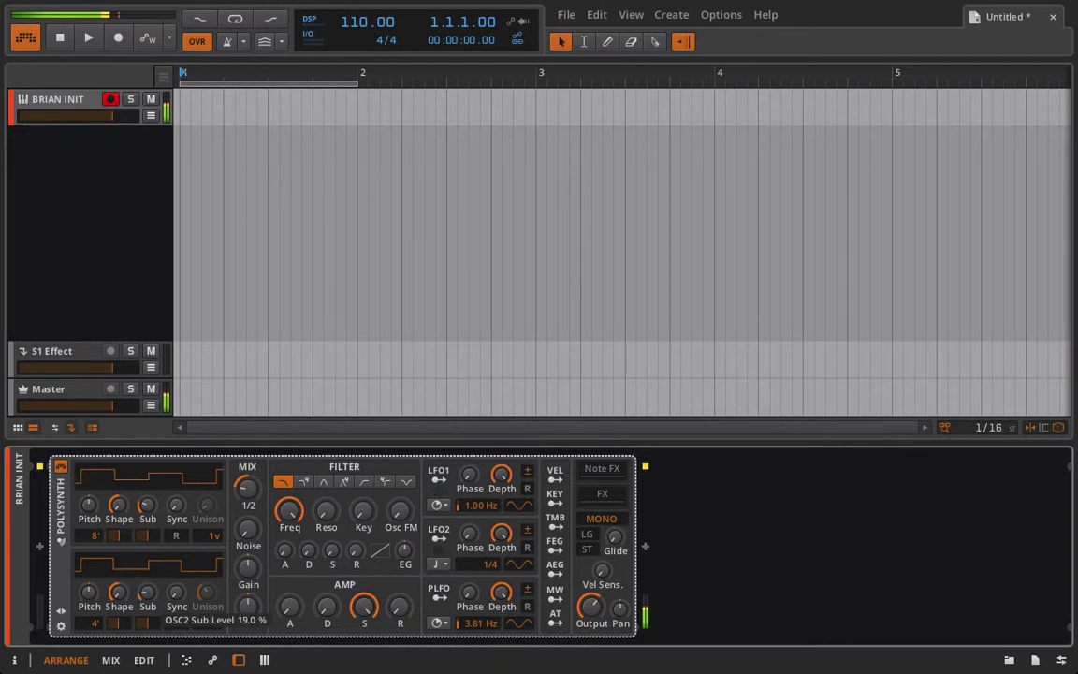
drag(145, 630, 118, 618)
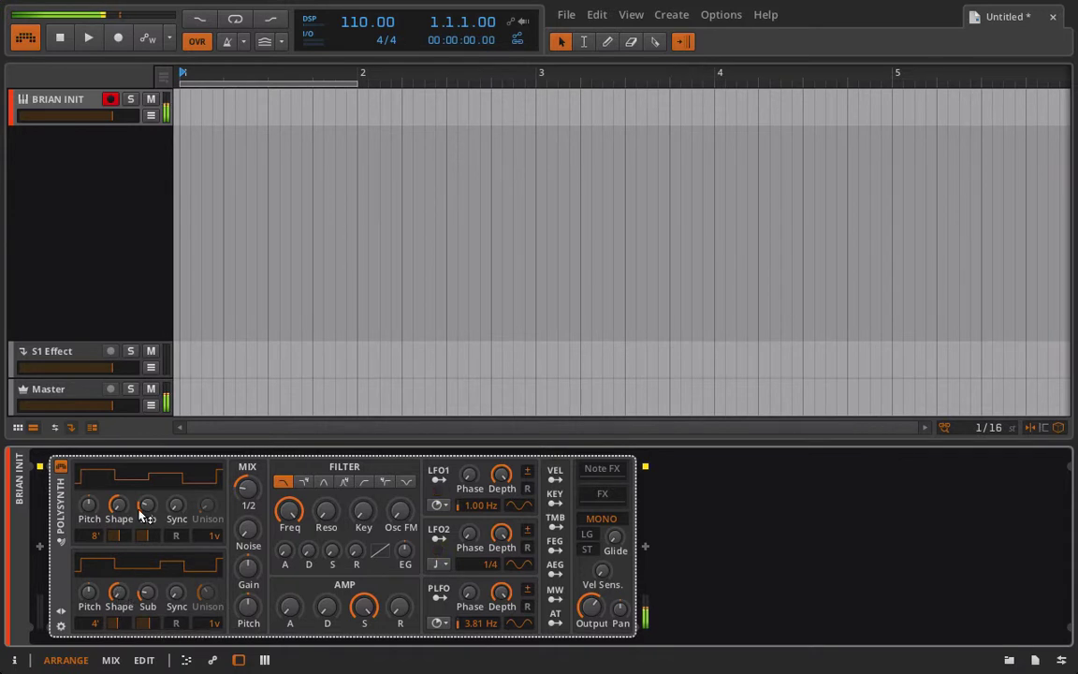
Fine-tune oscillator 1's shape and oscillator 2's pitch and sync, and lower the Polysynth filter frequency slightly.
click(117, 505)
drag(88, 593, 89, 589)
drag(181, 593, 178, 606)
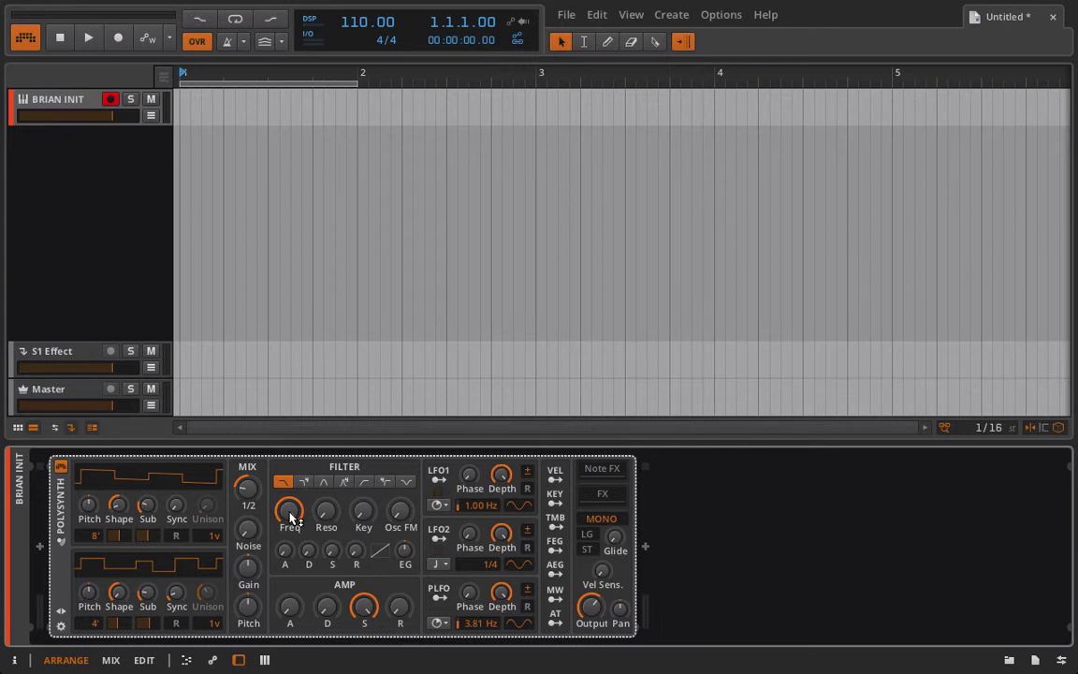
mouse_move(291, 518)
mouse_down()
mouse_move(291, 486)
mouse_move(291, 517)
mouse_up()
Insert a Distortion device in the Polysynth's FX chain.
click(607, 496)
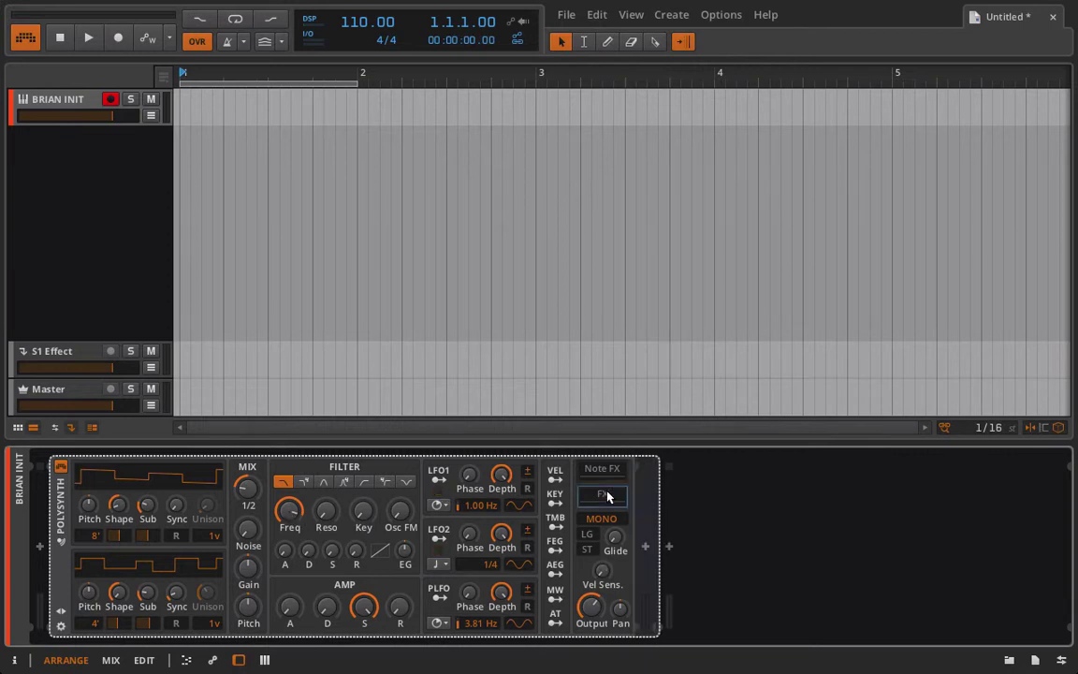
click(644, 547)
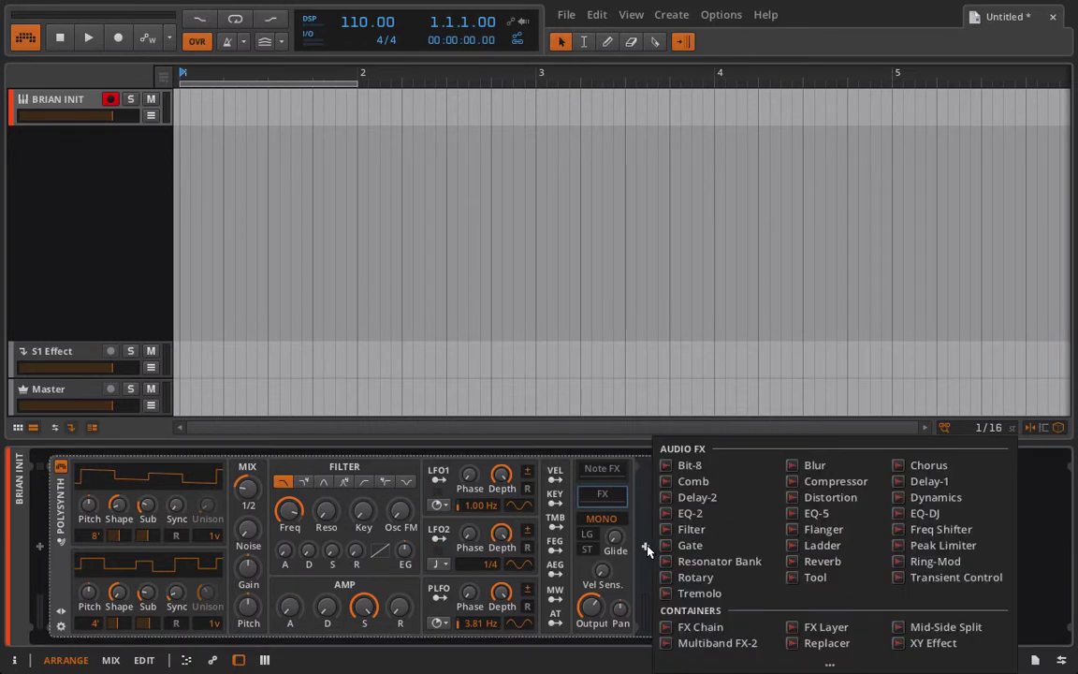
click(827, 497)
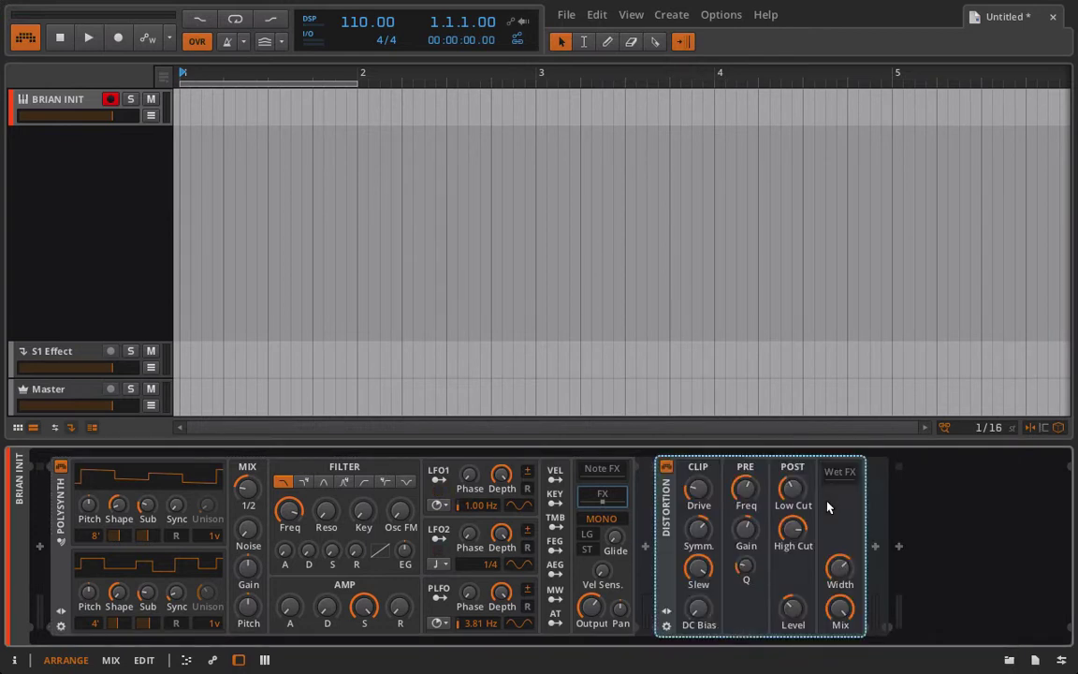
Turn the Distortion's mix and low cut fully down, raise its level, and keep the slew at maximum.
drag(841, 609, 840, 655)
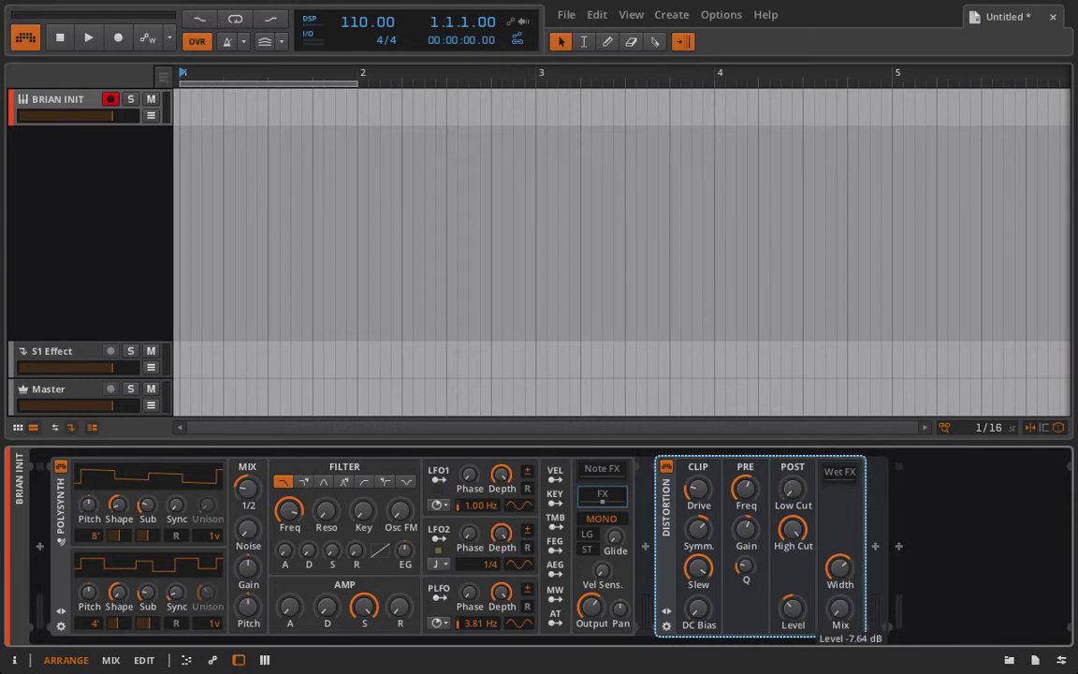
drag(793, 607, 793, 562)
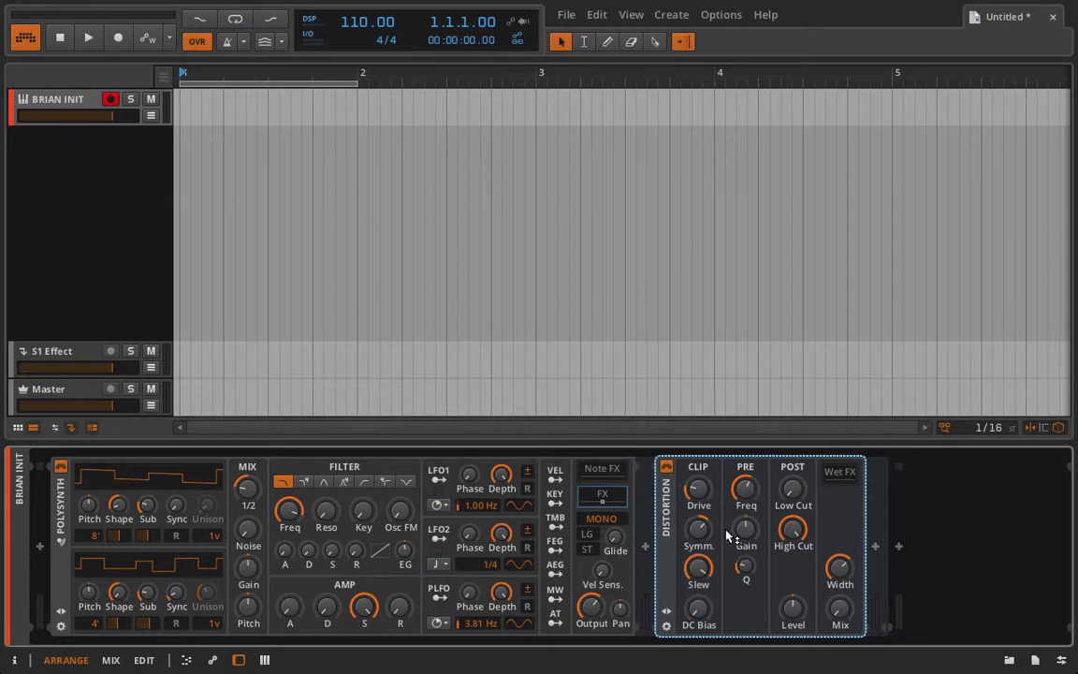
drag(699, 567, 698, 533)
Insert EQ-5 in the Distortion's Wet FX chain and add Voxengo SPAN after the Polysynth, with its window moved clear of the Distortion controls.
click(876, 546)
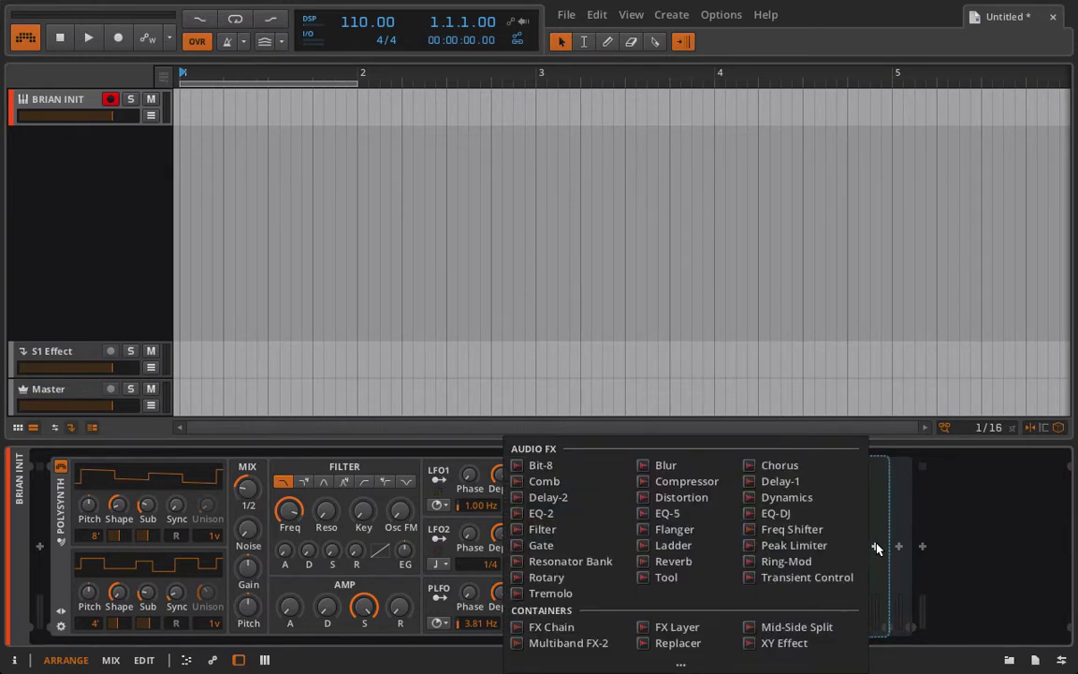
click(667, 512)
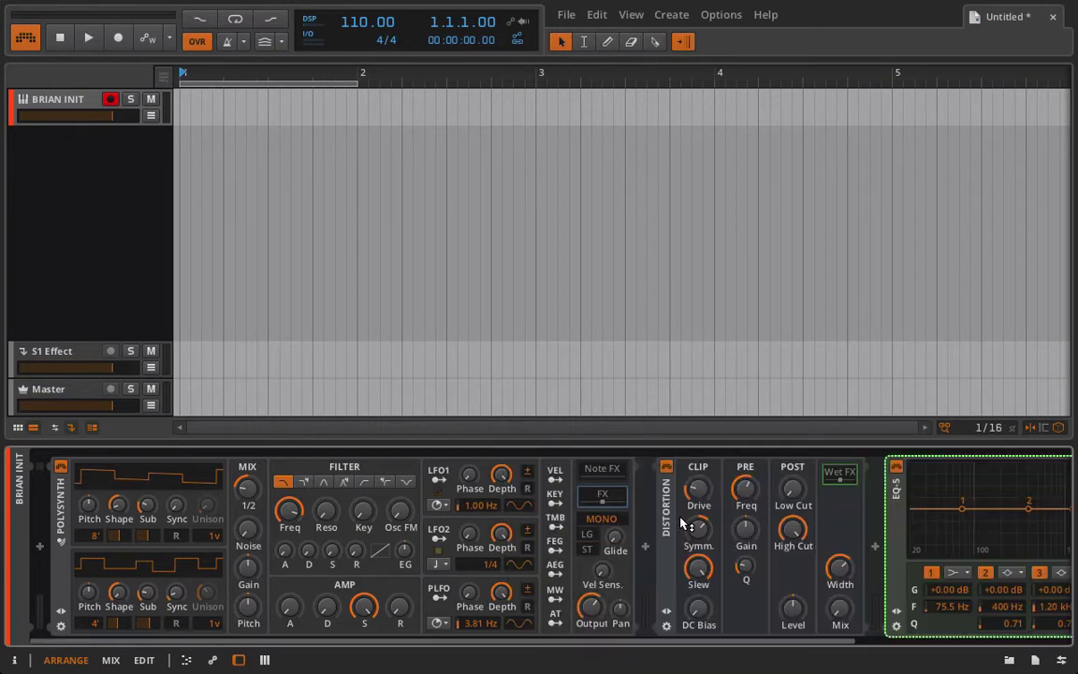
click(1006, 660)
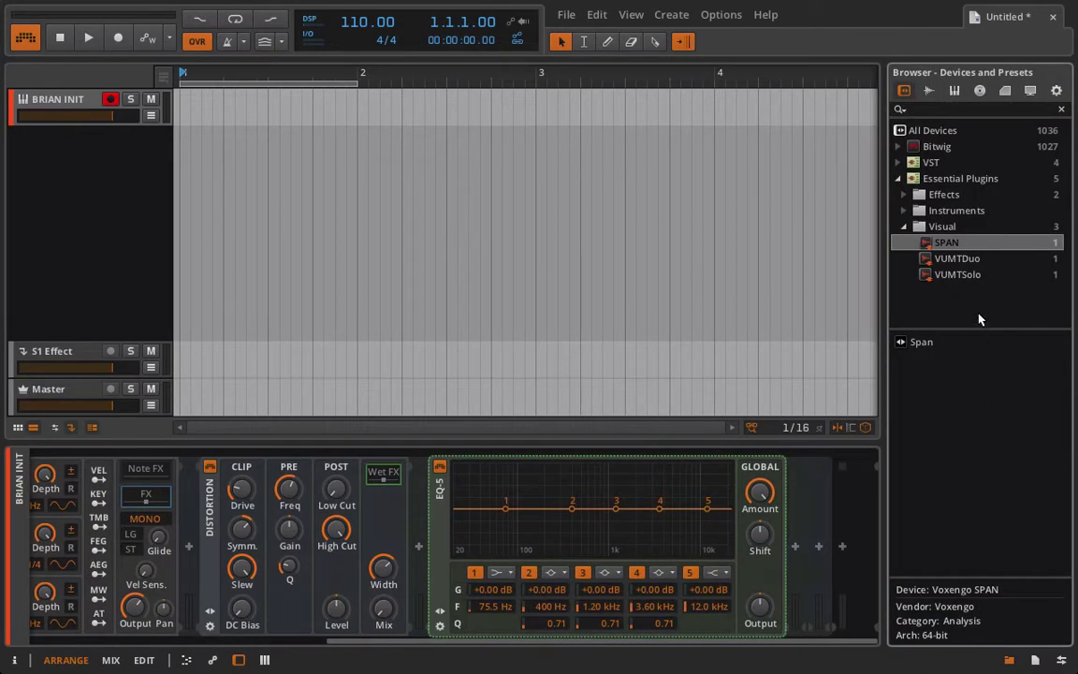
drag(945, 243, 865, 501)
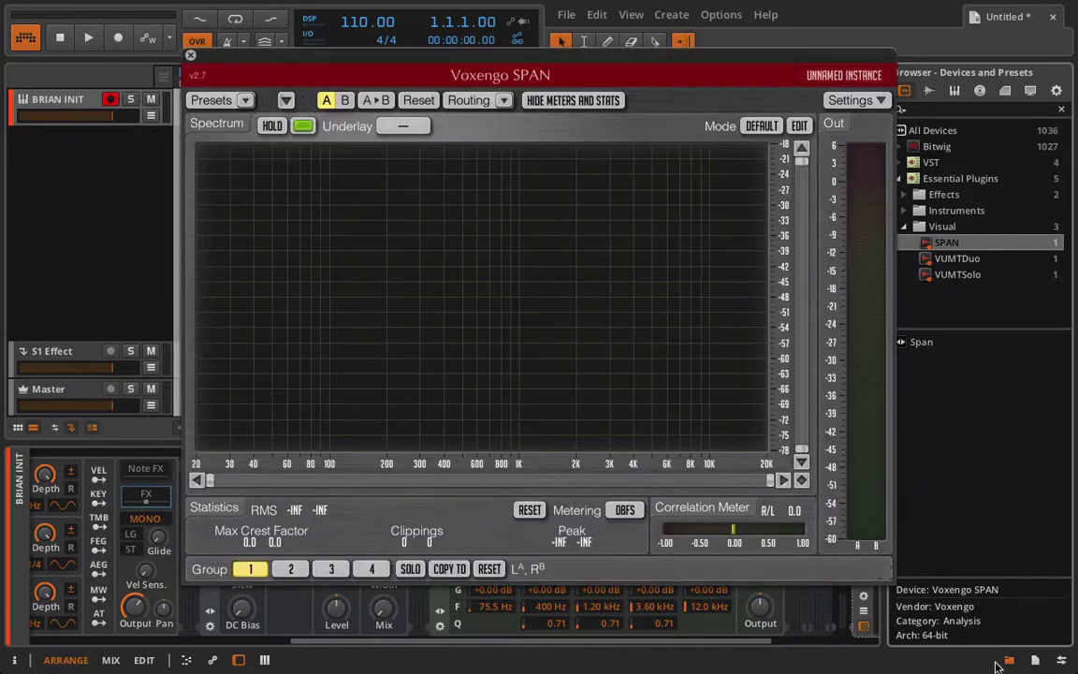
click(1006, 660)
drag(445, 54, 682, 74)
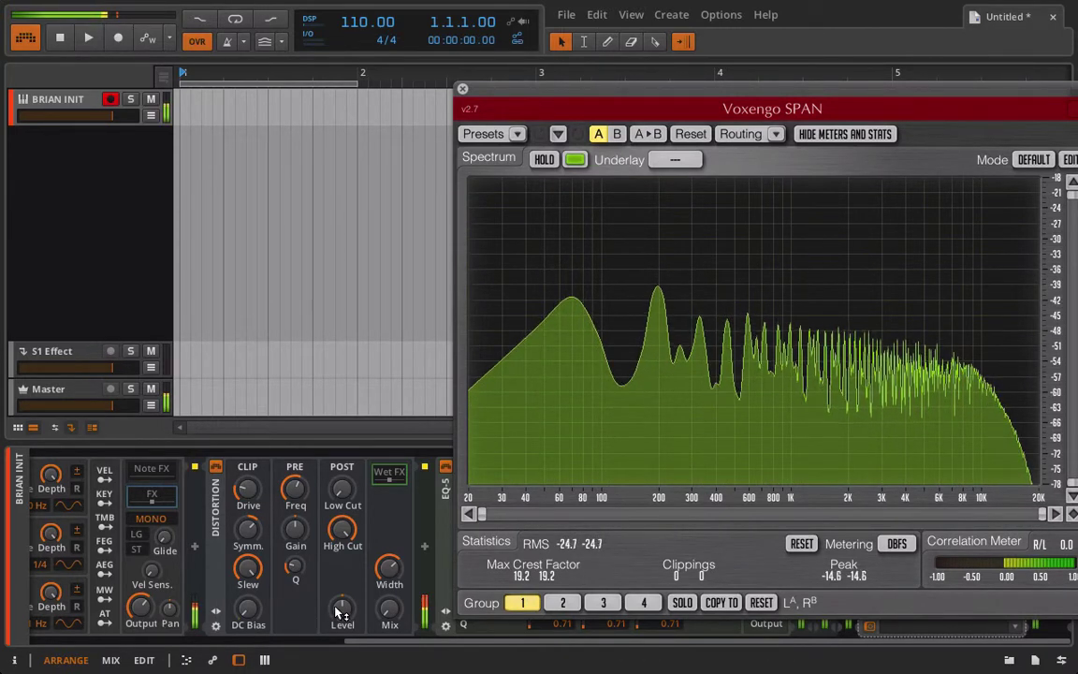
Lower the Distortion's output level, shift its symmetry and increase its drive.
drag(336, 610, 336, 642)
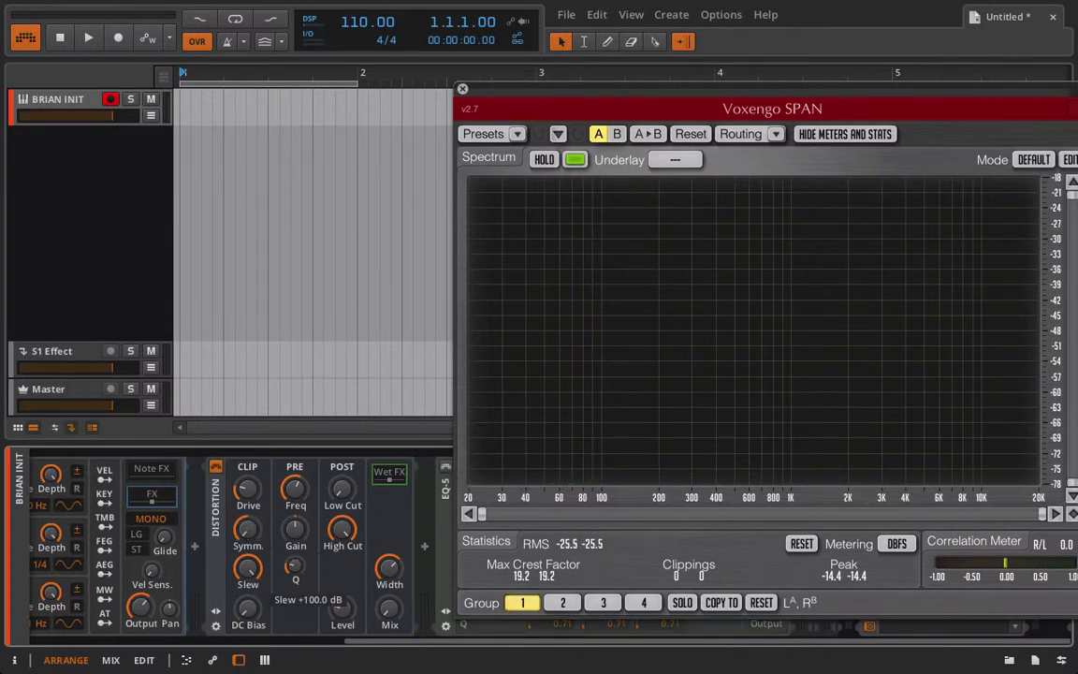
click(242, 548)
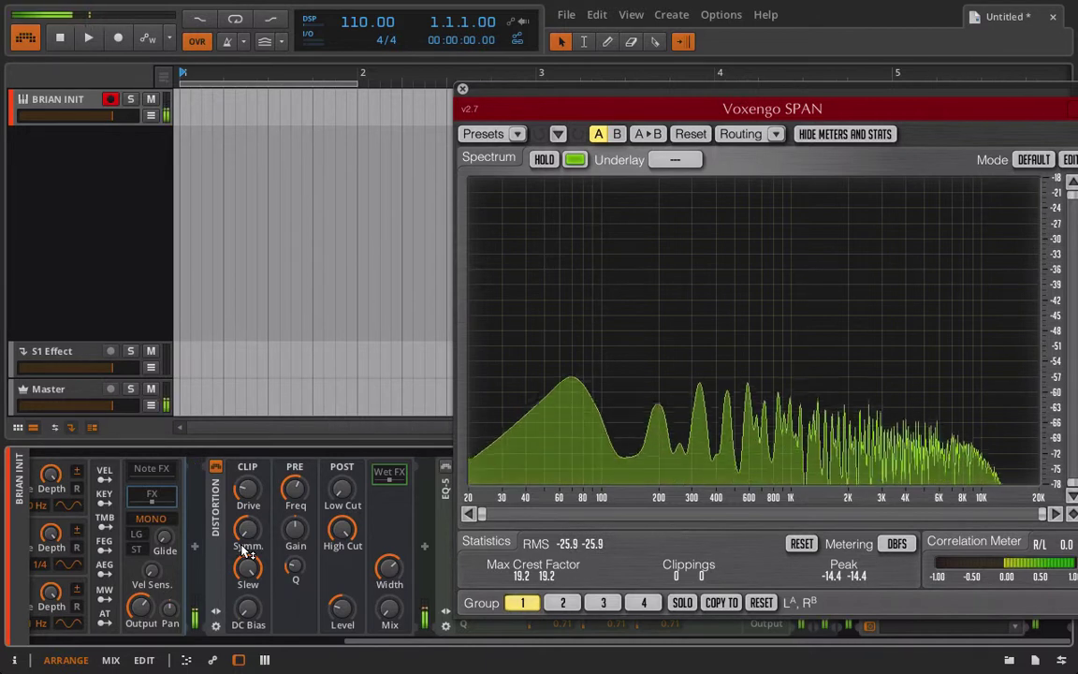
click(247, 489)
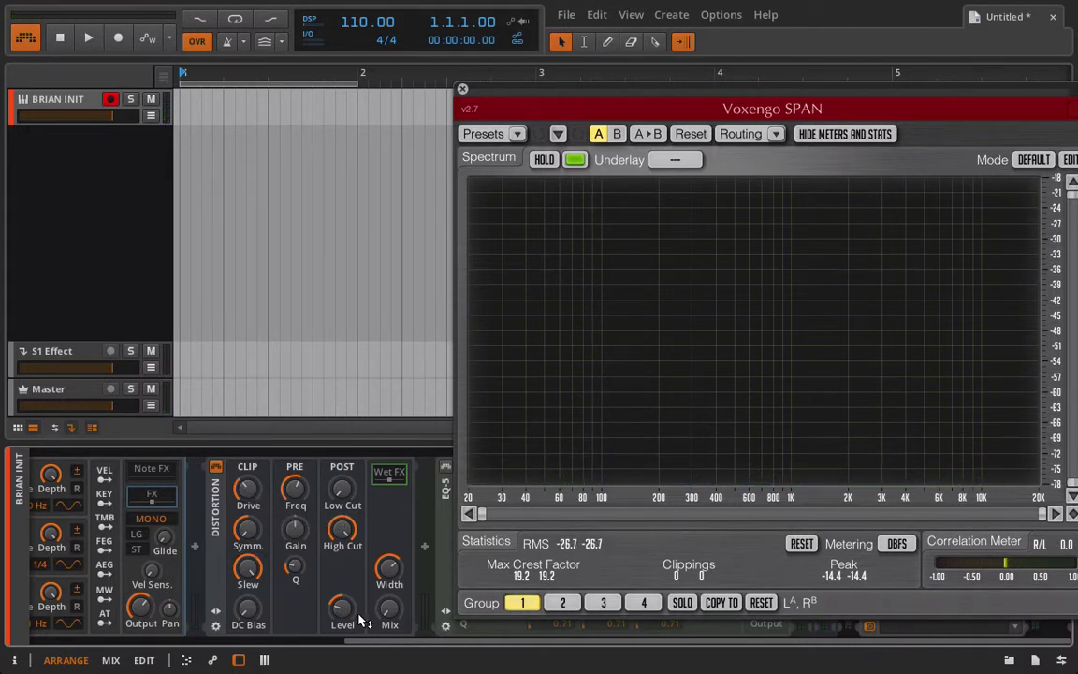
Narrow the Distortion's width and bring up its mix, briefly bypassing the device to compare the sound.
drag(389, 568, 393, 607)
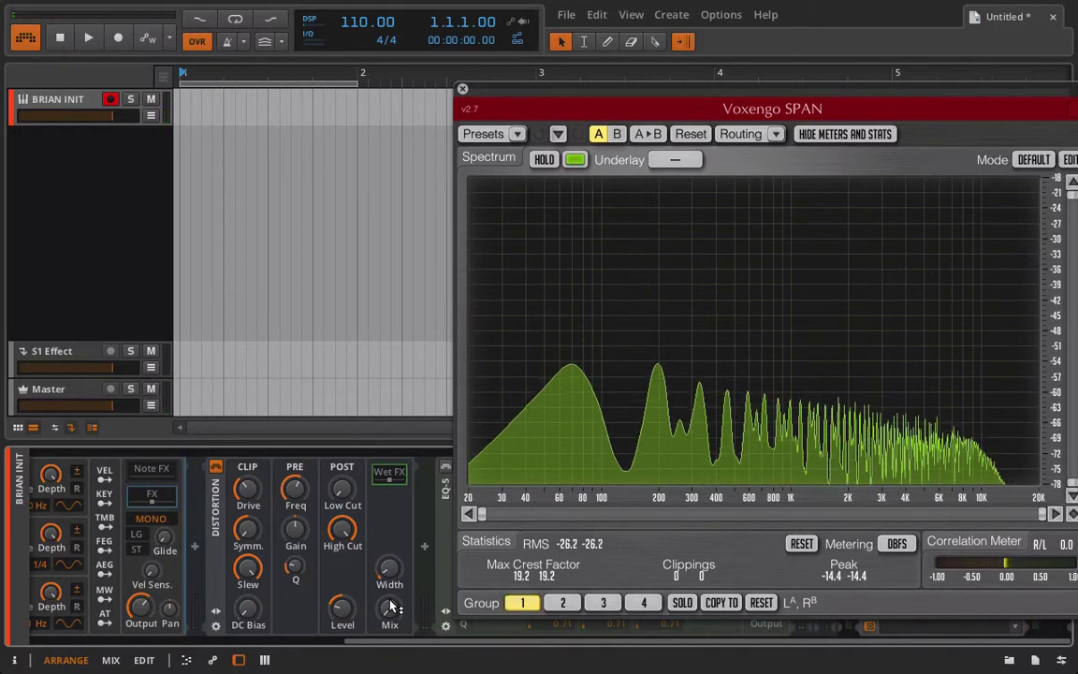
mouse_move(393, 611)
mouse_down()
mouse_move(393, 621)
mouse_move(393, 598)
mouse_up()
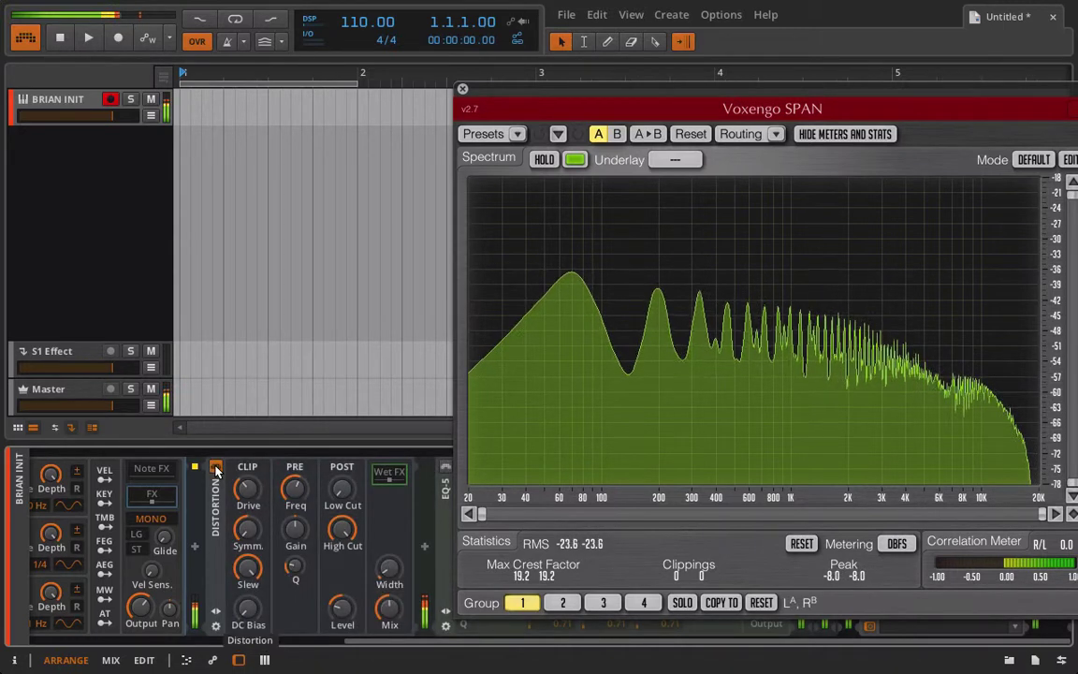
click(216, 467)
click(216, 468)
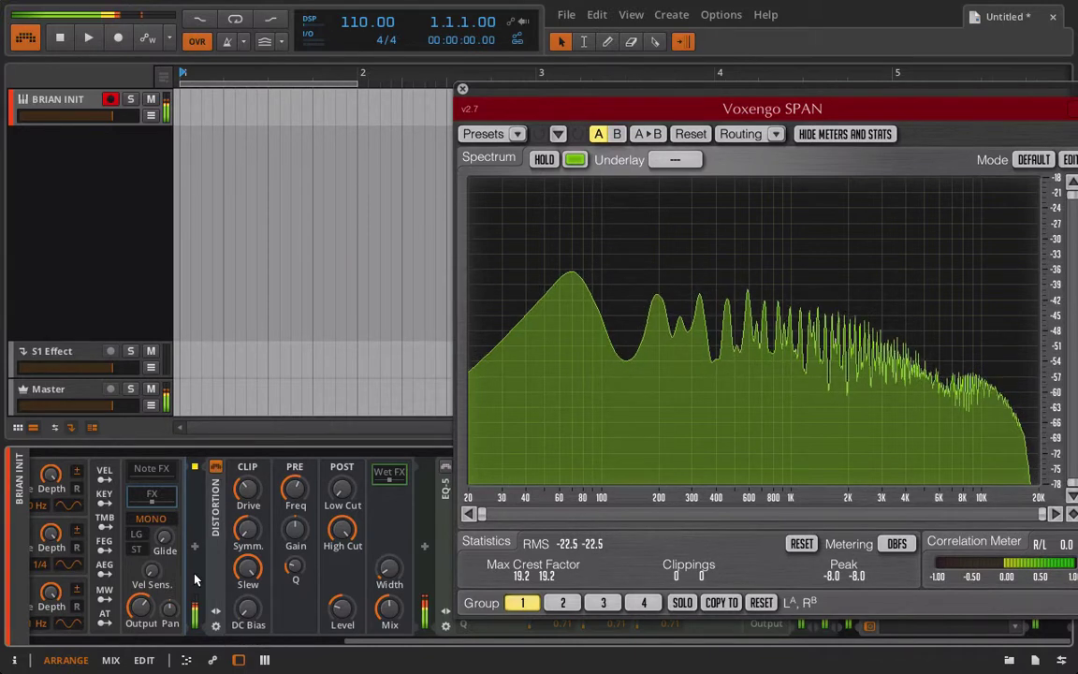
Raise the Polysynth's filter frequency and increase the Distortion's mix.
scroll(172, 525, up, 5)
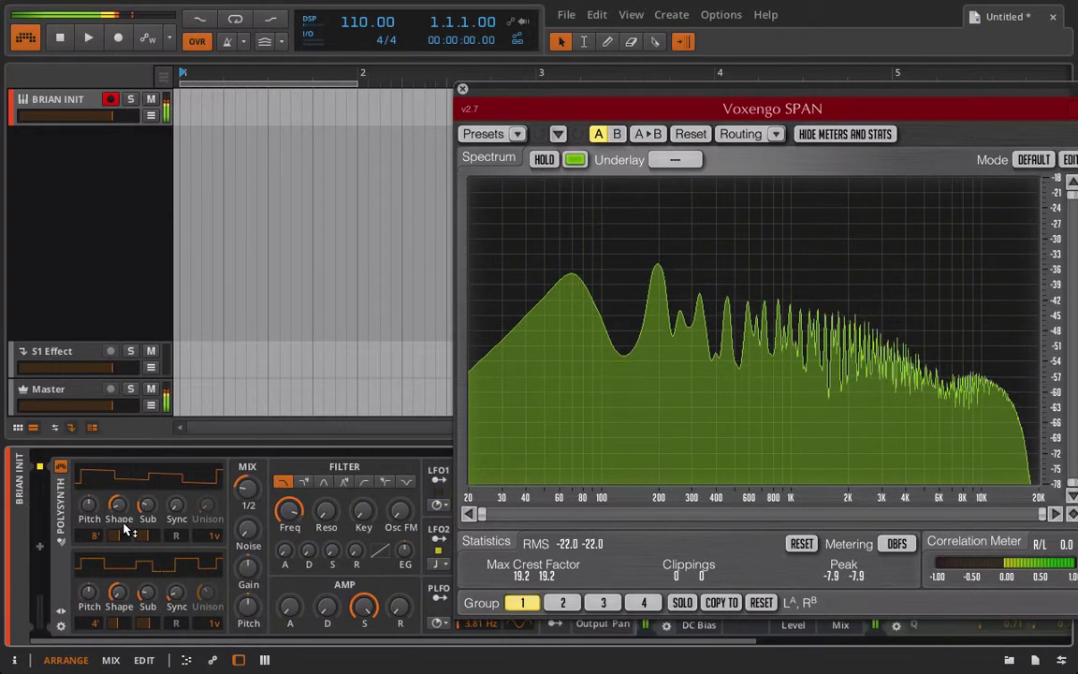
drag(304, 502, 304, 483)
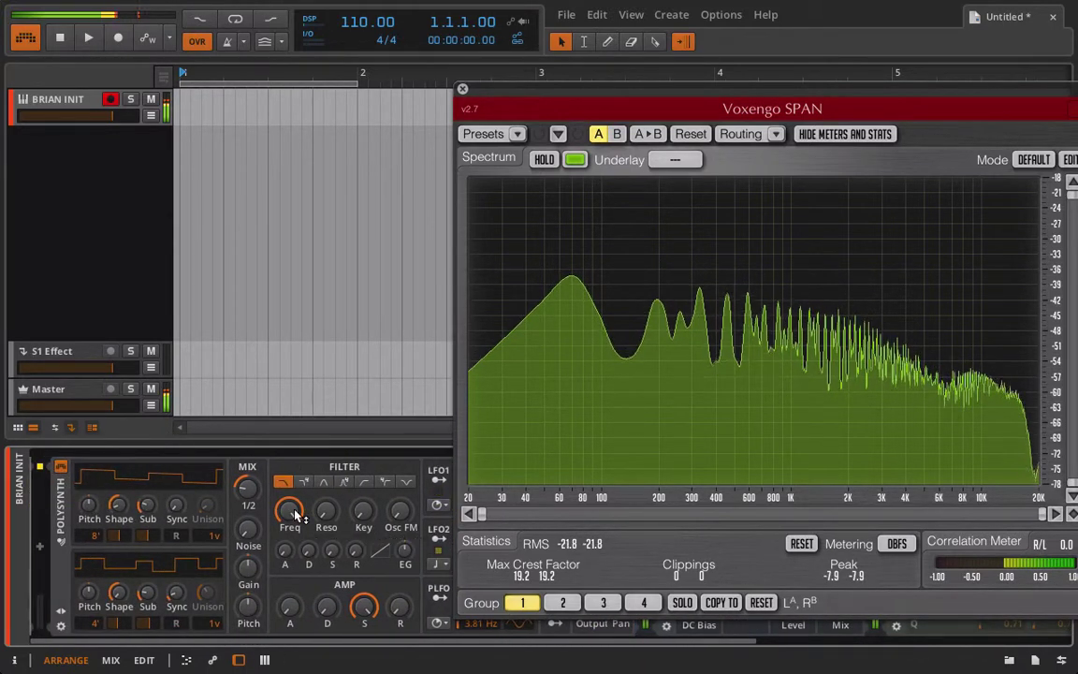
scroll(294, 513, down, 5)
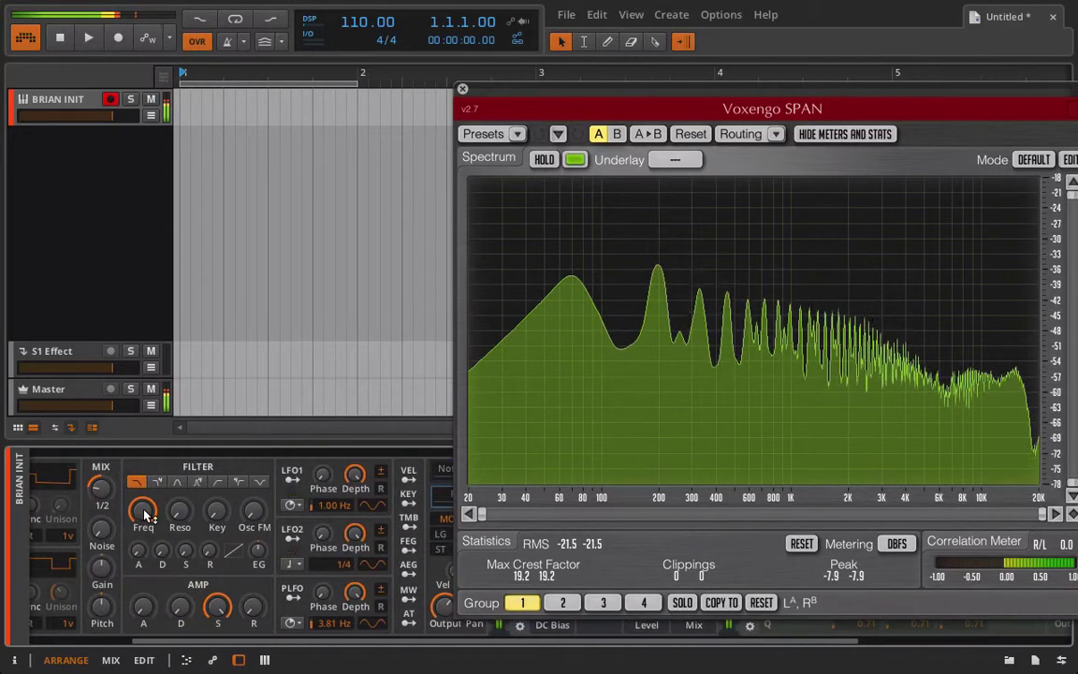
scroll(142, 513, down, 3)
scroll(145, 514, down, 8)
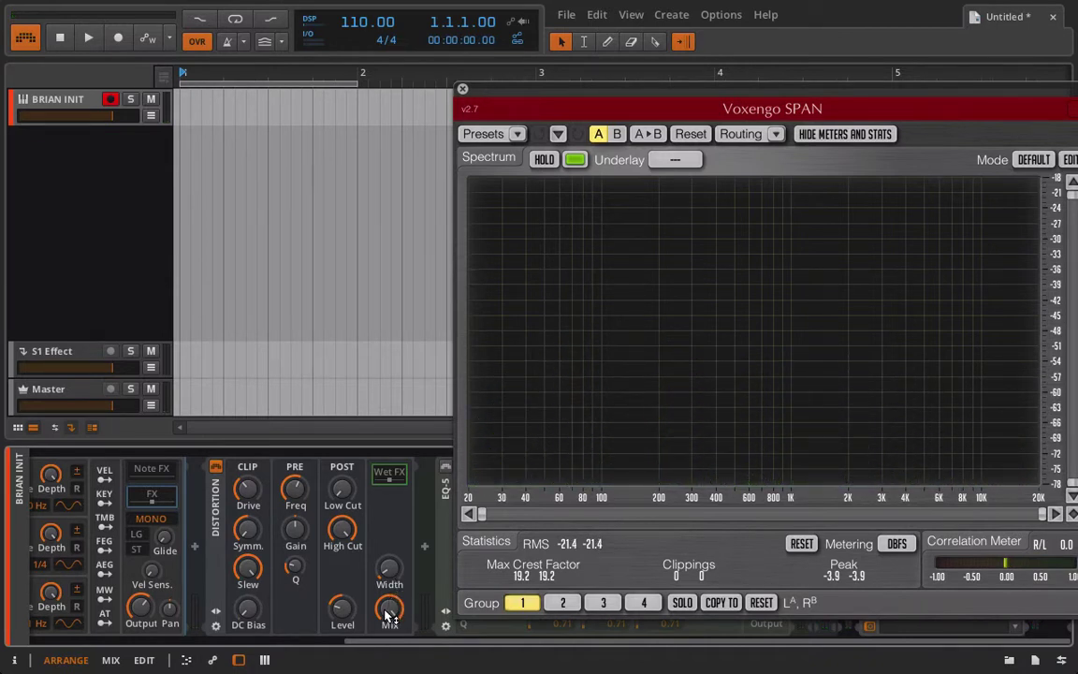
Close the SPAN window and enable the EQ-5 in the Distortion's Wet FX chain.
click(462, 89)
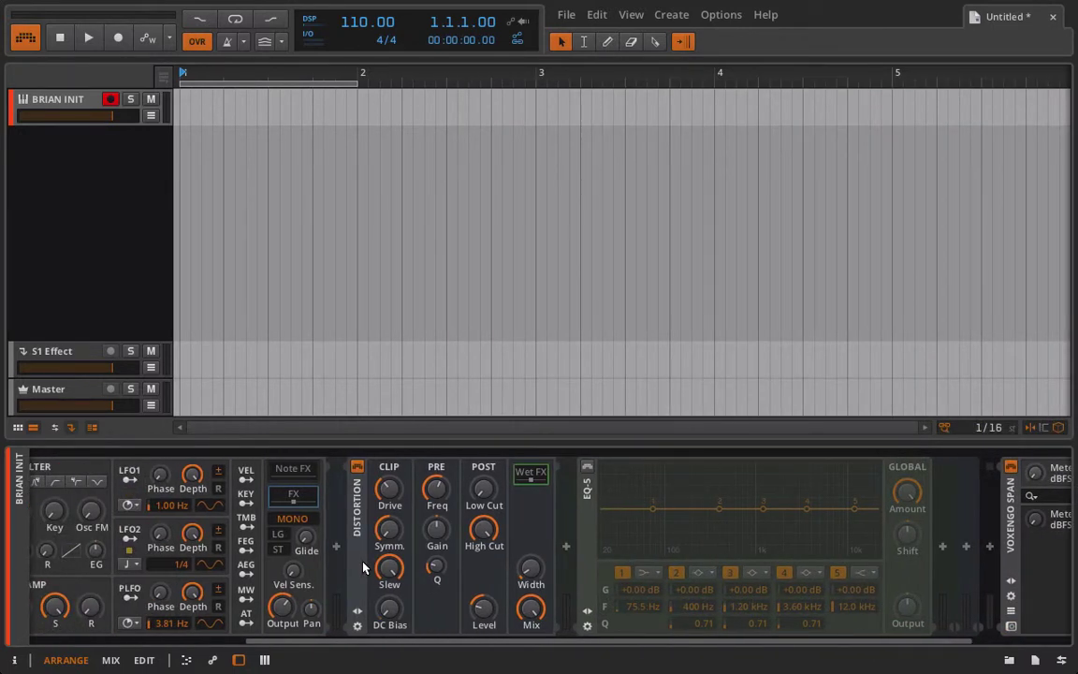
scroll(365, 567, up, 3)
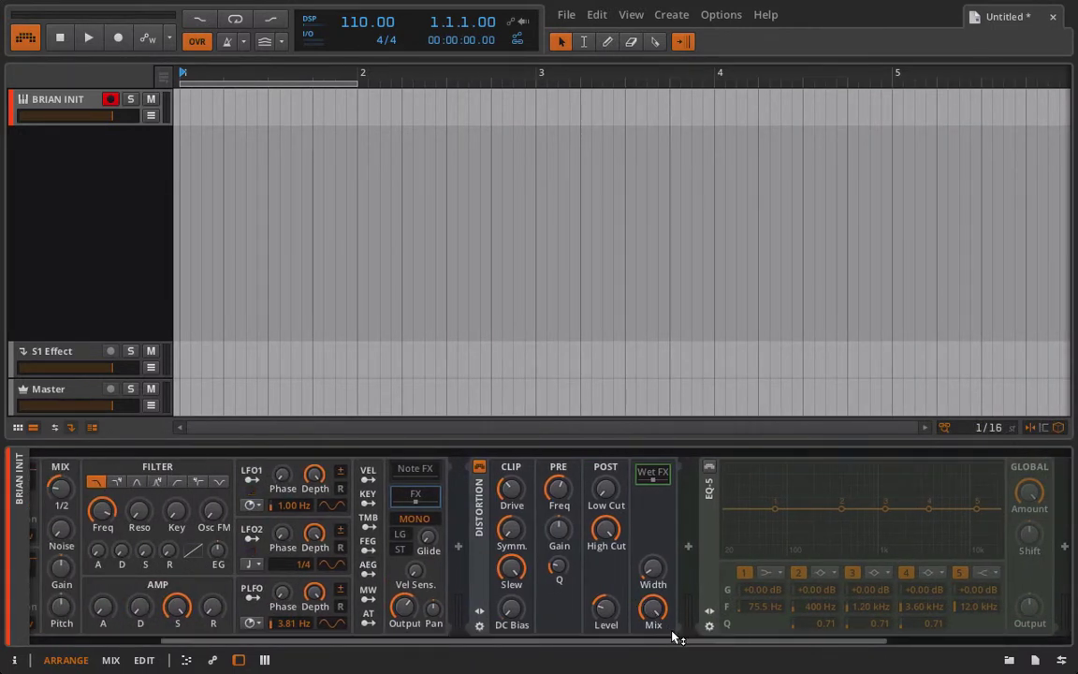
scroll(675, 638, up, 2)
scroll(971, 532, down, 3)
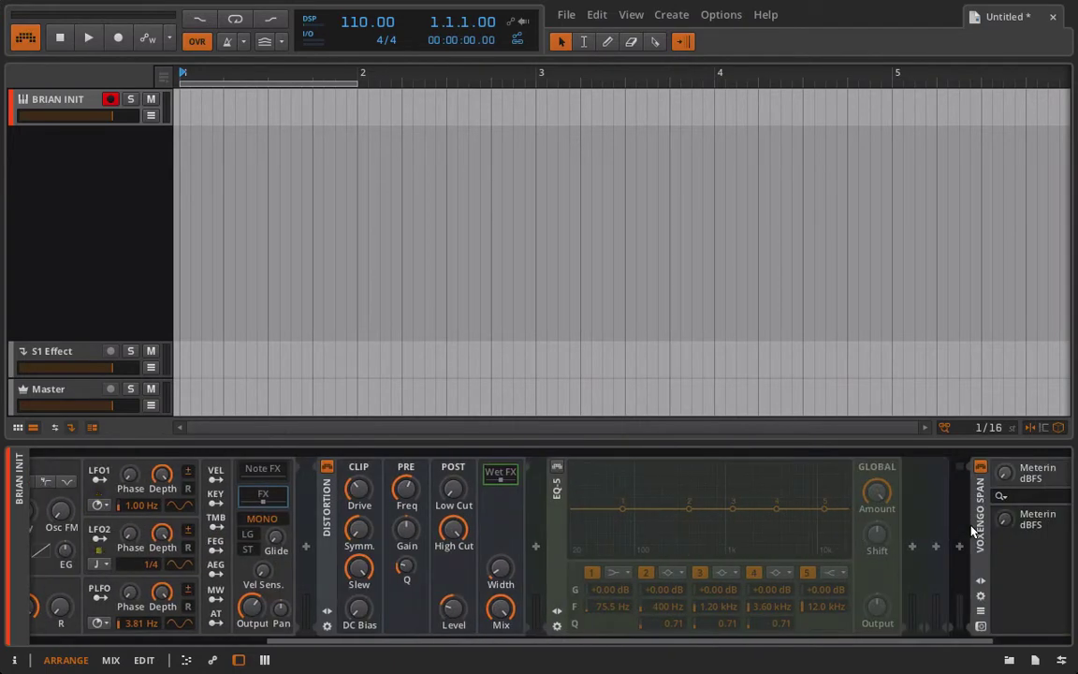
scroll(971, 532, up, 1)
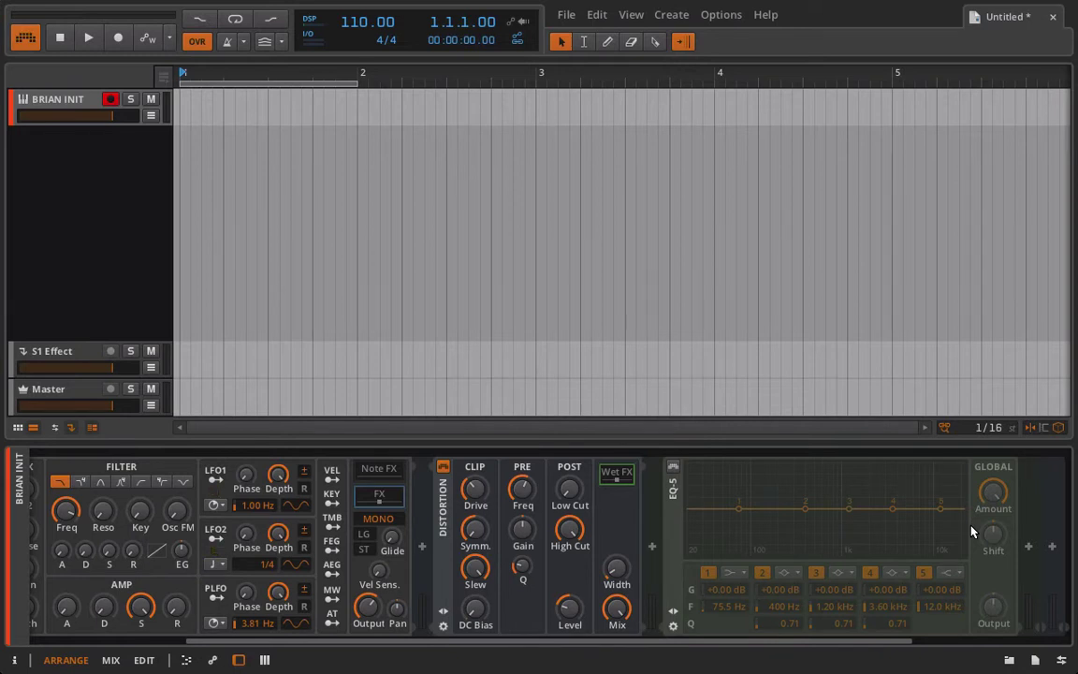
click(673, 466)
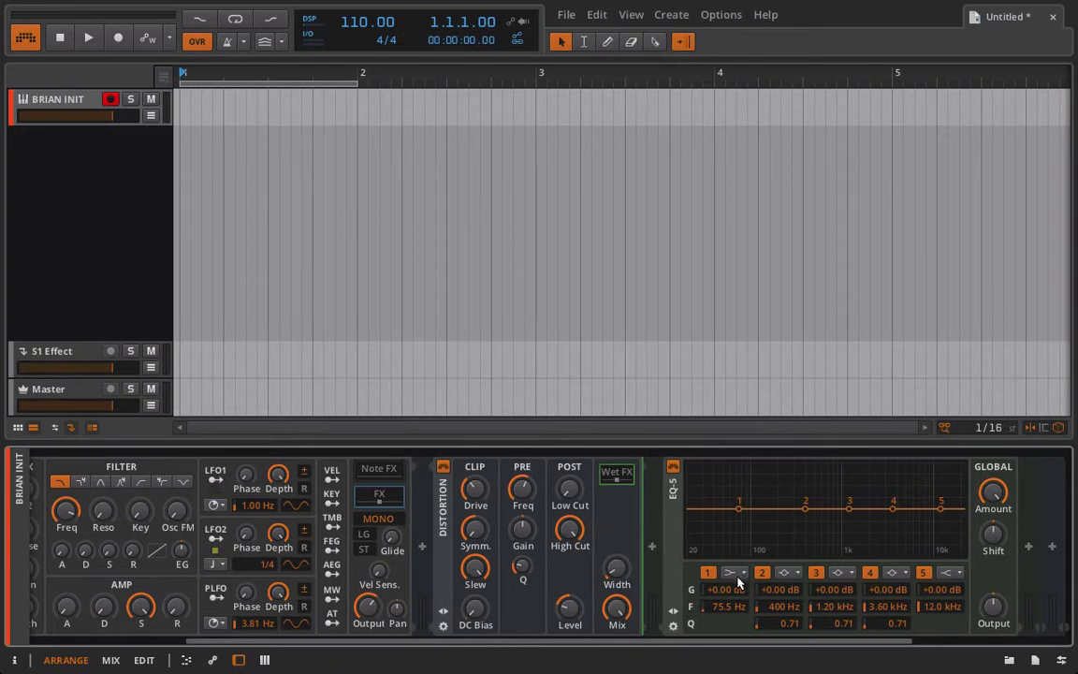
Boost EQ-5 band 1 by 4.00 dB at 99.6 Hz and cut band 3 by 14.4 dB at 1.05 kHz.
drag(727, 606, 725, 569)
mouse_move(725, 567)
mouse_down()
mouse_move(725, 597)
mouse_move(725, 545)
mouse_up()
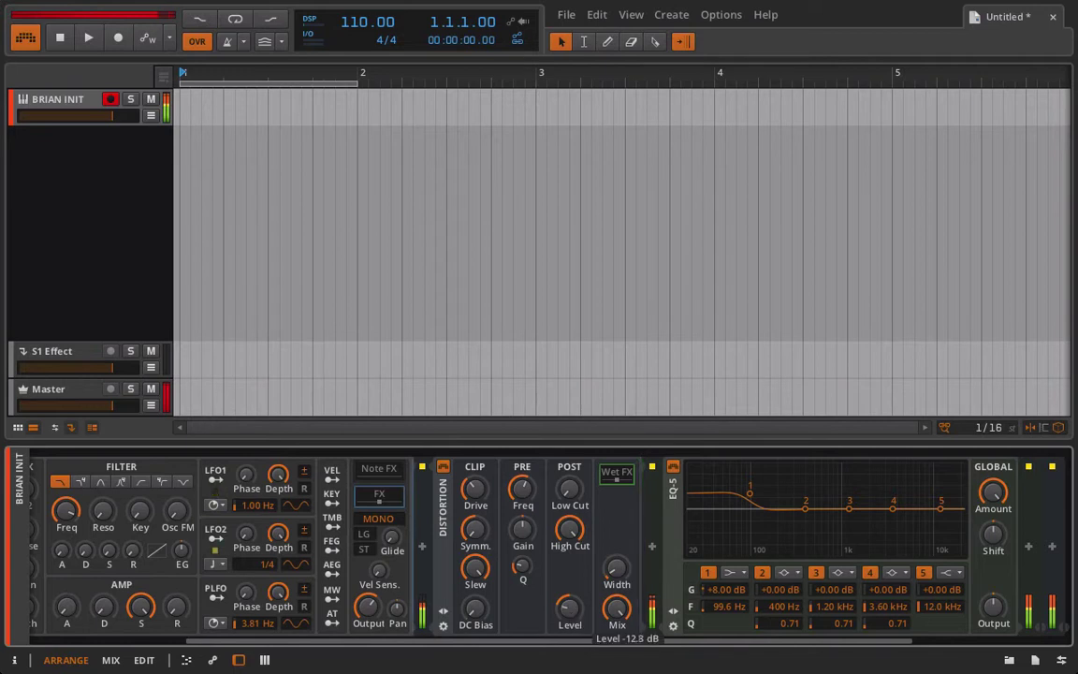
drag(725, 589, 726, 612)
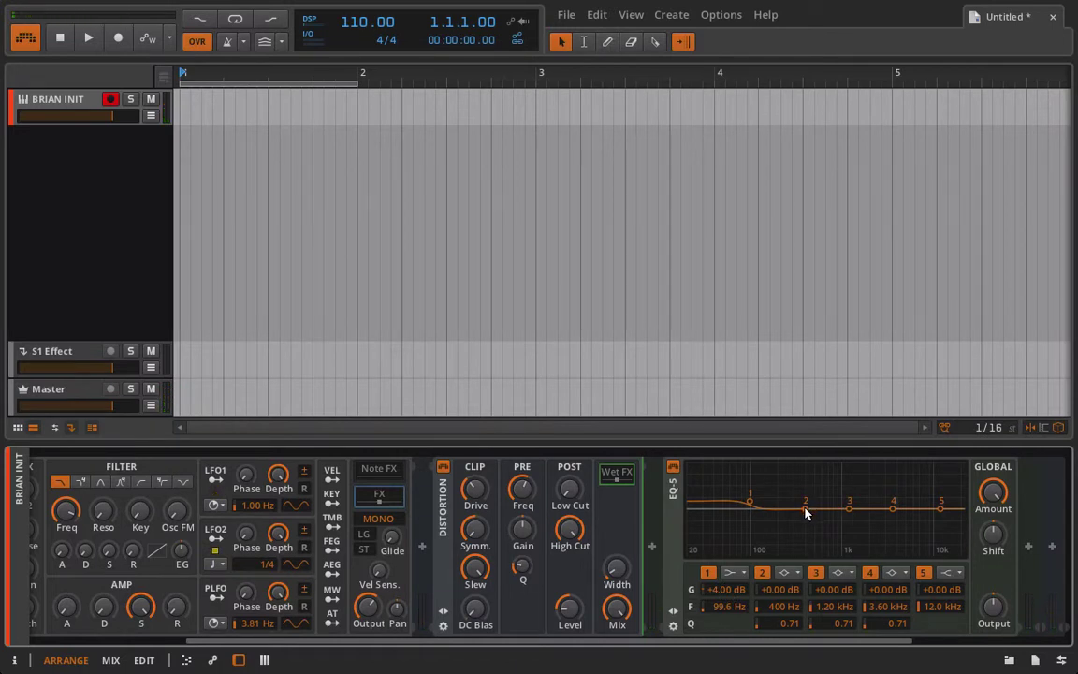
drag(849, 508, 843, 521)
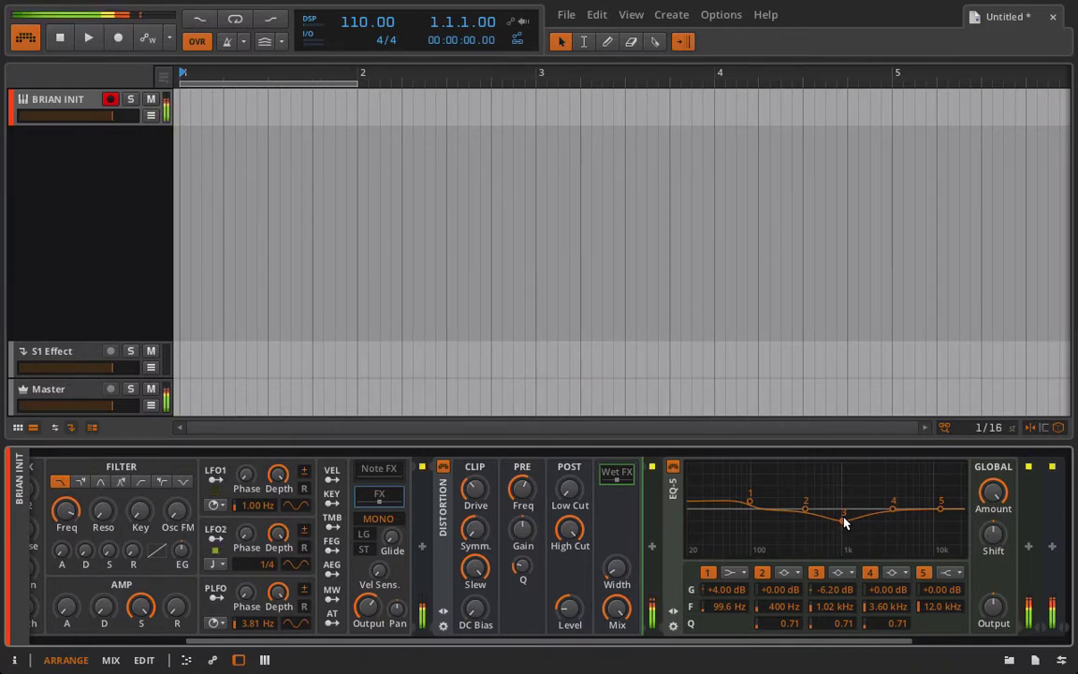
drag(844, 522, 844, 536)
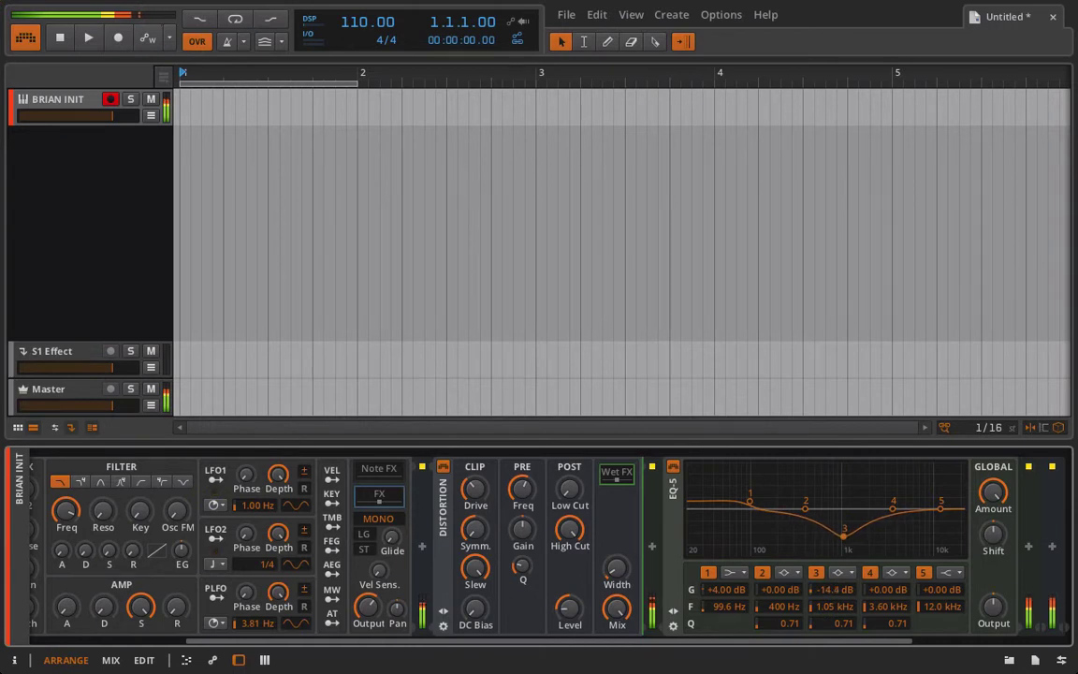
Boost EQ-5 band 5 by 2.80 dB at 11.7 kHz and cut band 2 by 4.90 dB at 235 Hz with a Q of 1.26.
mouse_move(941, 510)
mouse_down()
mouse_move(950, 507)
mouse_move(939, 503)
mouse_up()
drag(802, 512, 784, 518)
drag(786, 624, 787, 603)
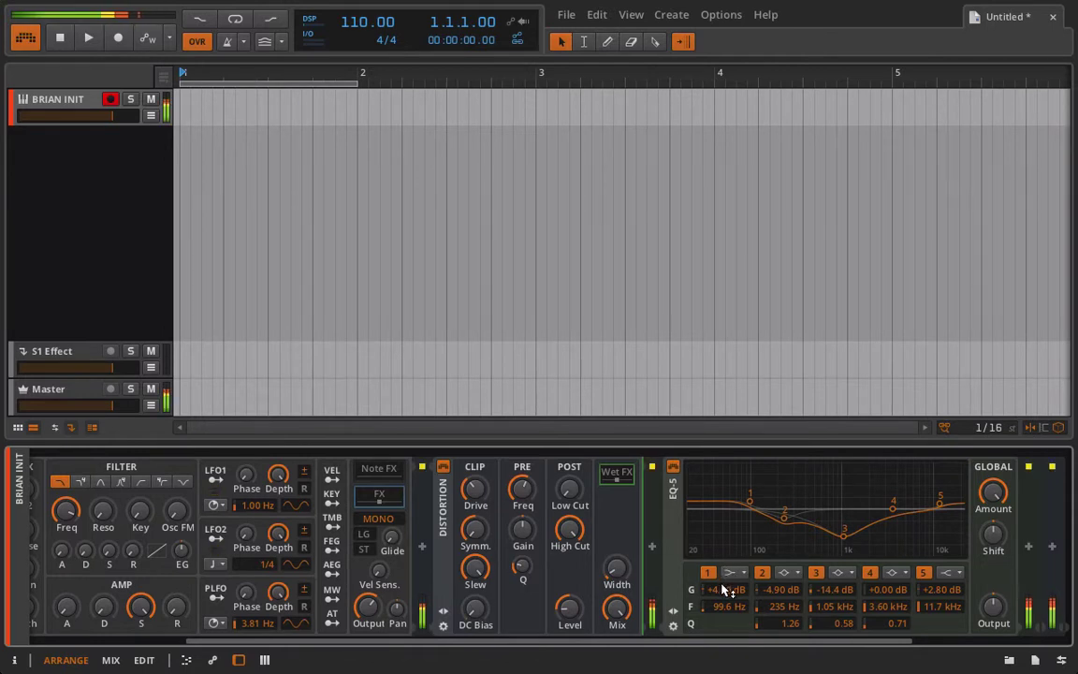
Raise EQ-5 band 1's gain to +4.80 dB and bring the Distortion's mix up to about halfway.
drag(721, 589, 721, 580)
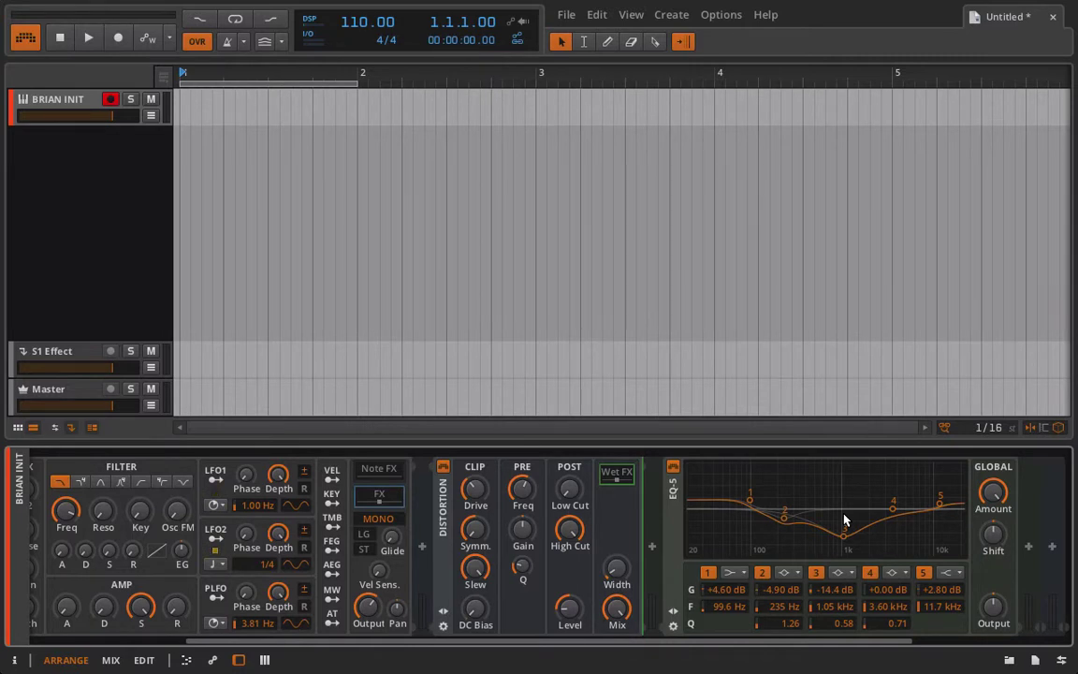
scroll(620, 522, up, 4)
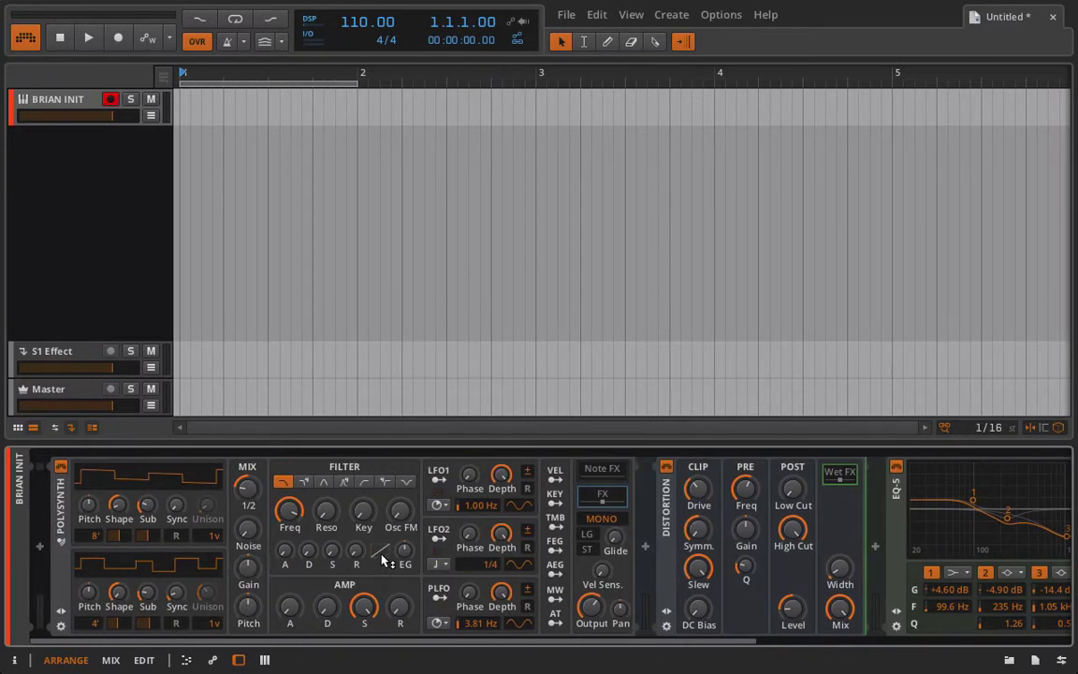
scroll(385, 559, down, 4)
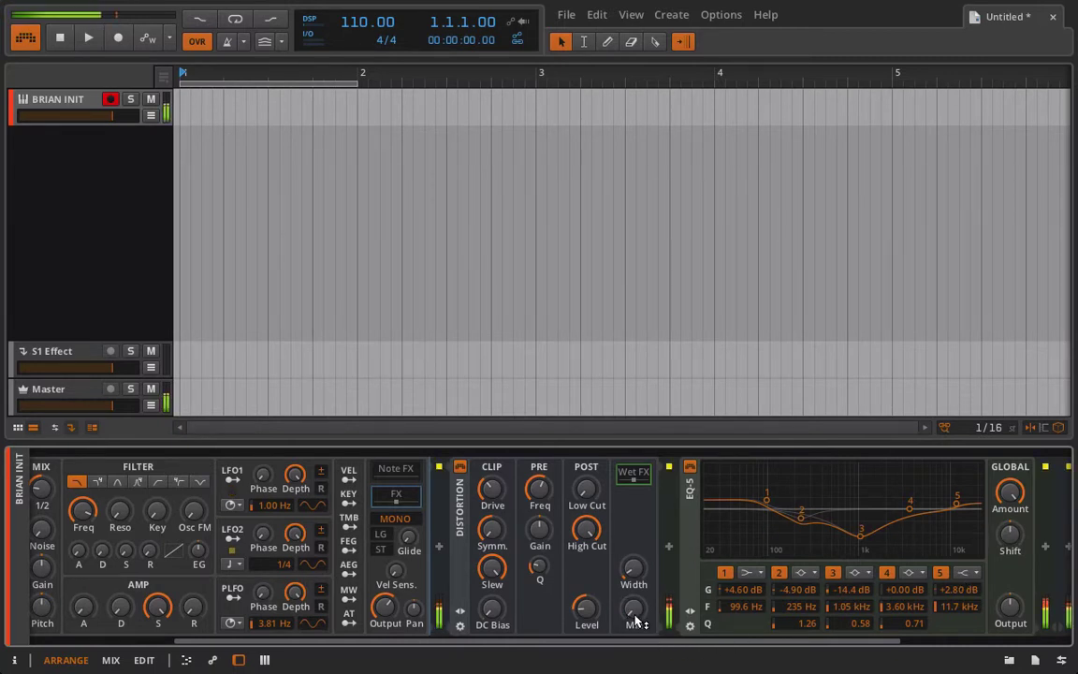
drag(633, 613, 633, 553)
mouse_move(742, 590)
mouse_down()
mouse_move(742, 575)
mouse_move(746, 593)
mouse_up()
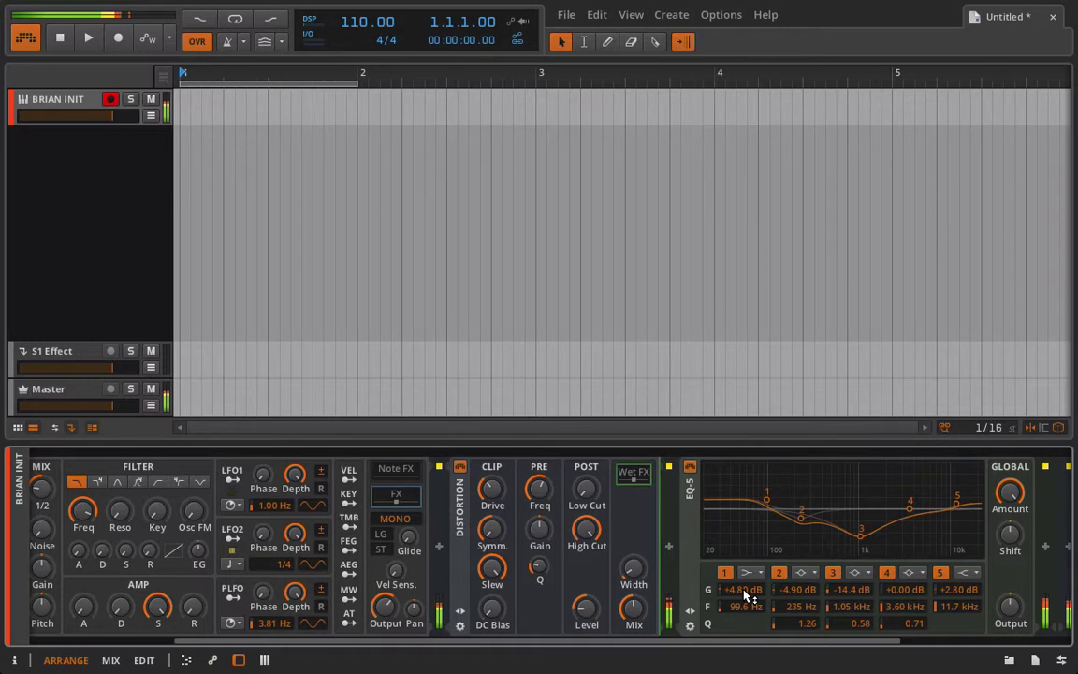
Compare the sound with the Distortion bypassed, and set EQ-5 band 5 to +3.10 dB at 6.26 kHz and band 4 to -2.00 dB at 3.48 kHz.
click(459, 467)
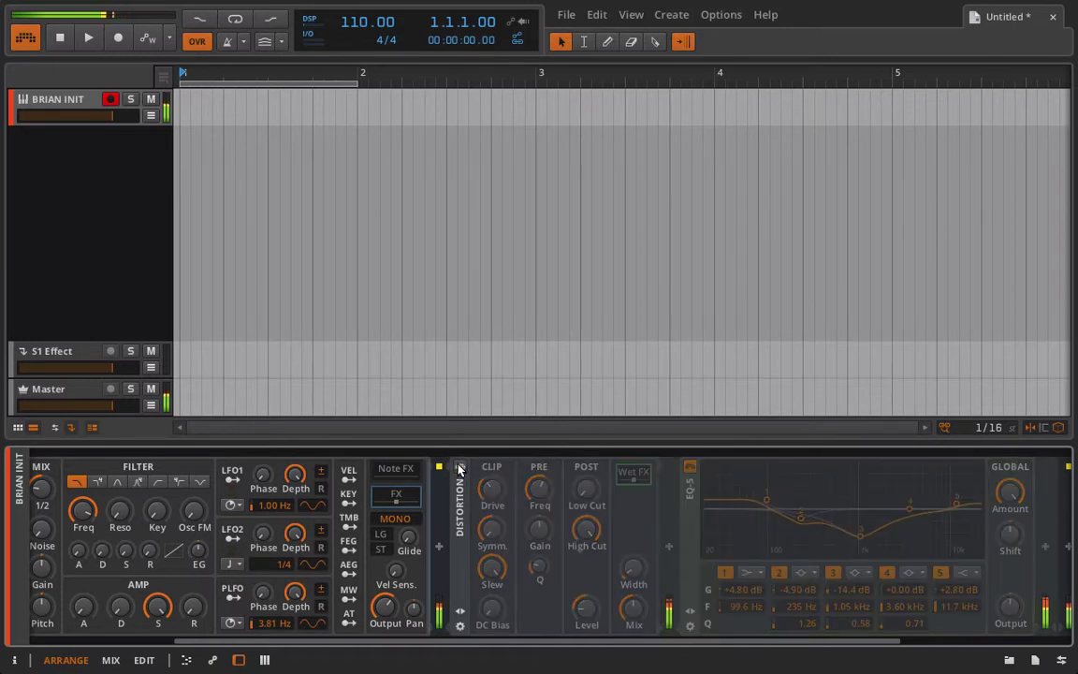
click(458, 468)
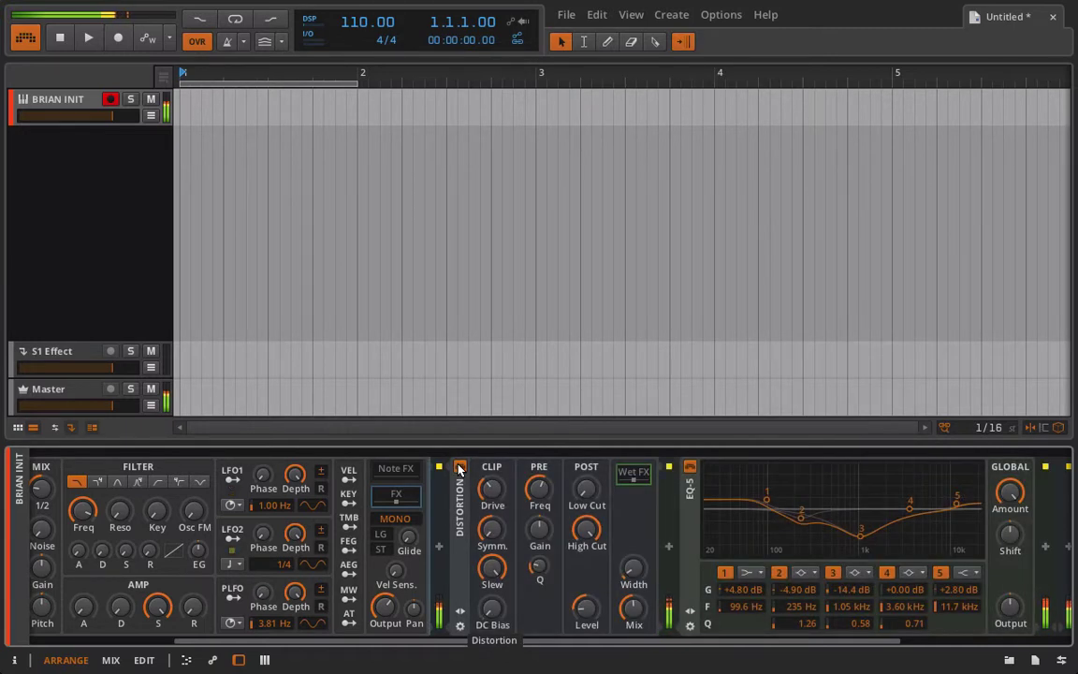
drag(957, 503, 943, 506)
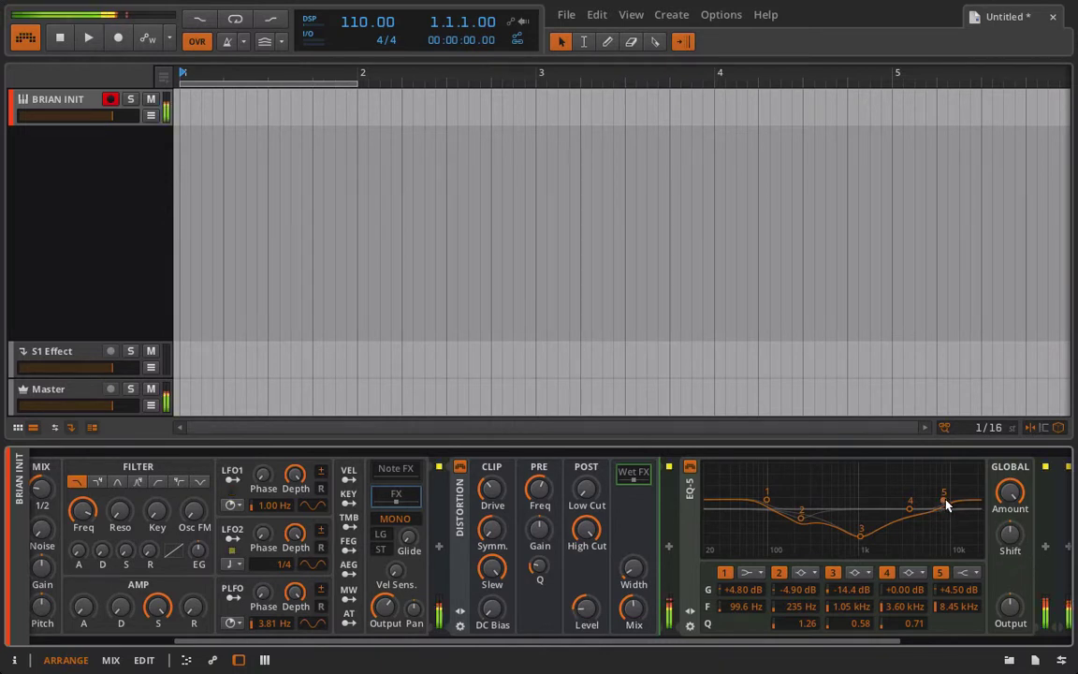
mouse_move(944, 500)
mouse_down()
mouse_move(944, 510)
mouse_move(944, 499)
mouse_move(908, 513)
mouse_move(932, 503)
mouse_up()
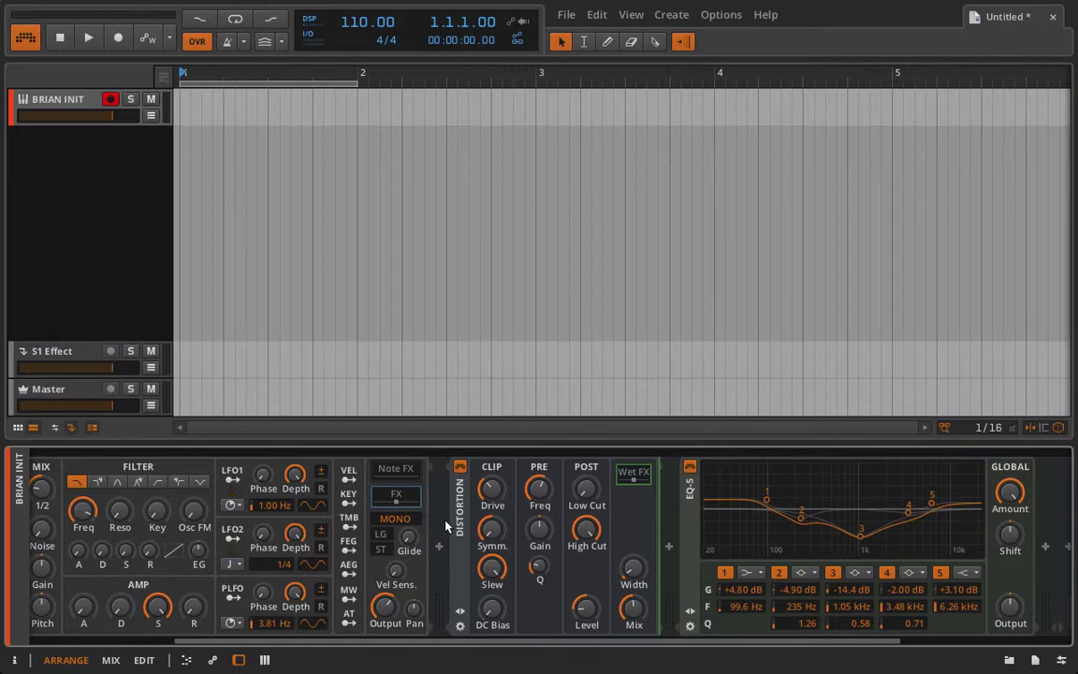
Move the EQ-5 out of the Distortion's Wet FX chain to directly after the Distortion, and collapse the Wet FX chain.
scroll(445, 527, up, 3)
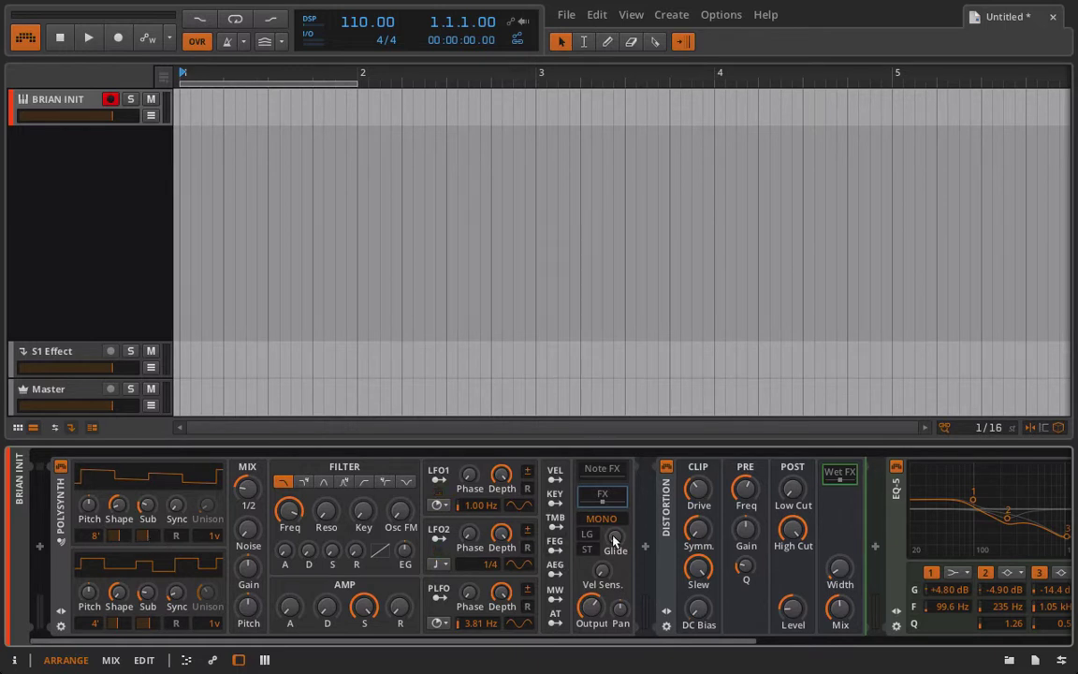
click(665, 503)
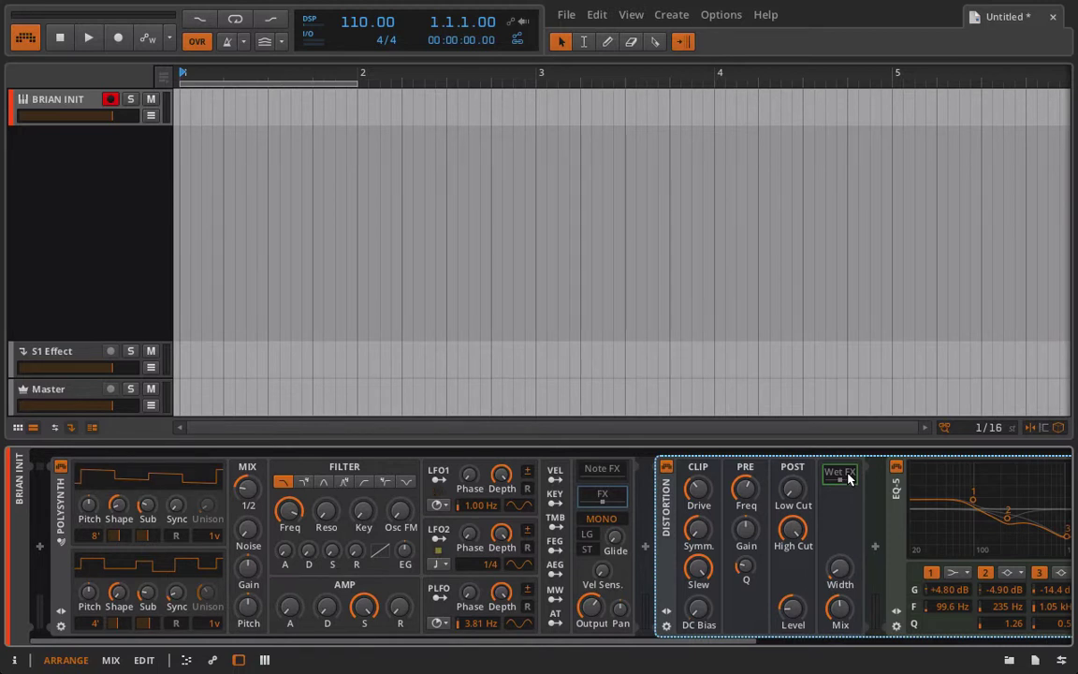
scroll(849, 479, down, 3)
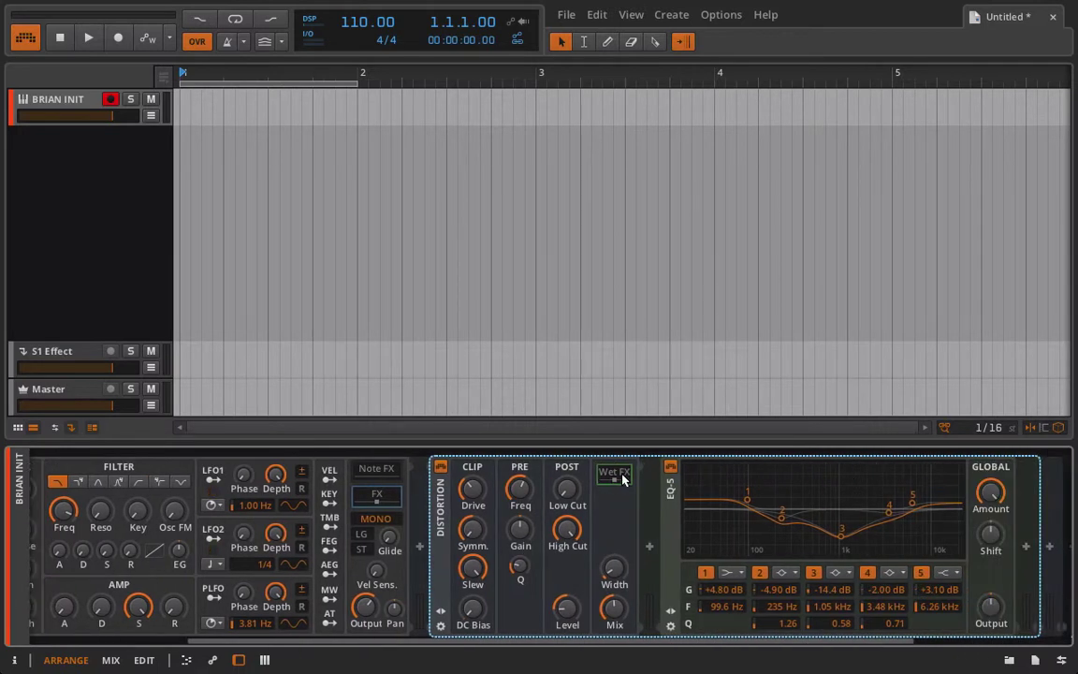
click(830, 510)
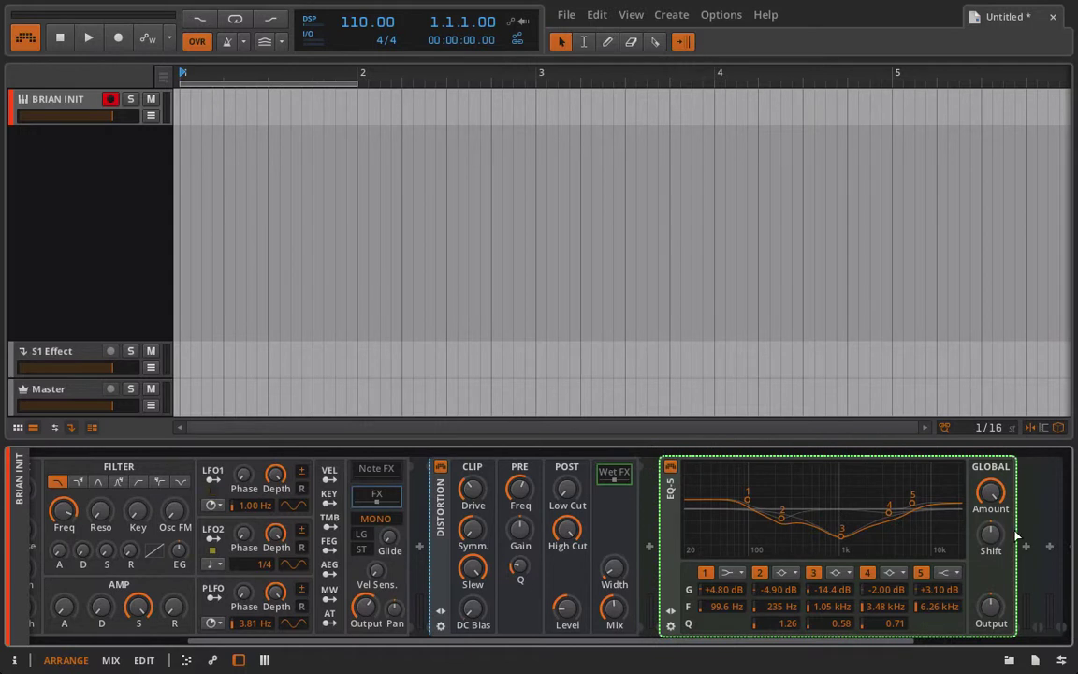
drag(1017, 535, 1054, 525)
scroll(1054, 526, down, 1)
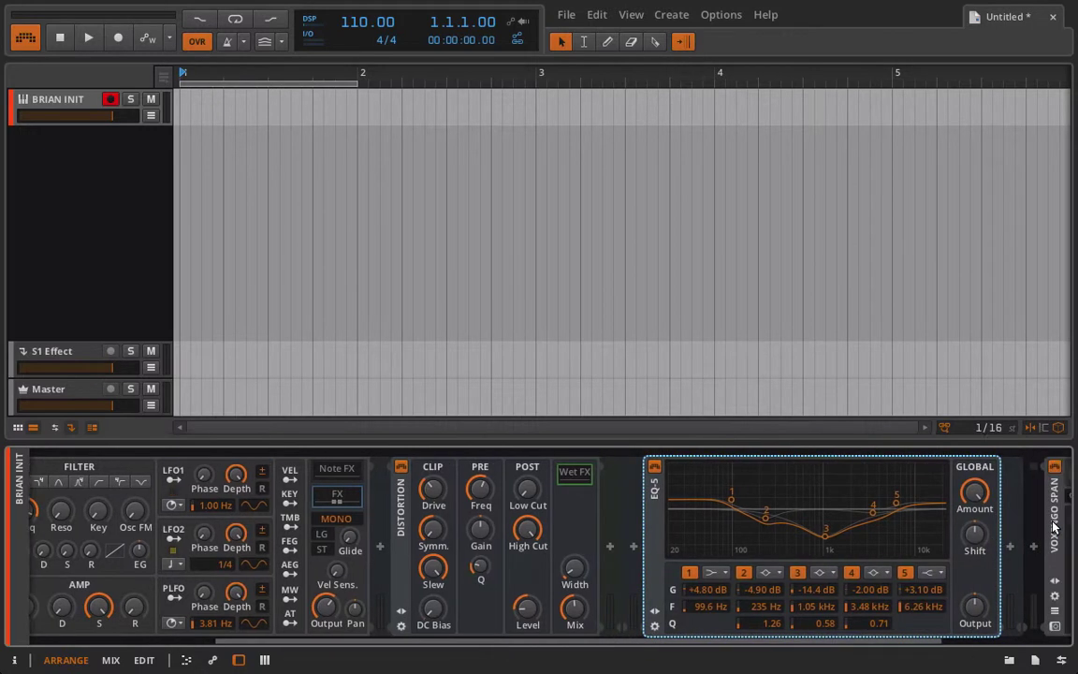
scroll(1055, 526, up, 1)
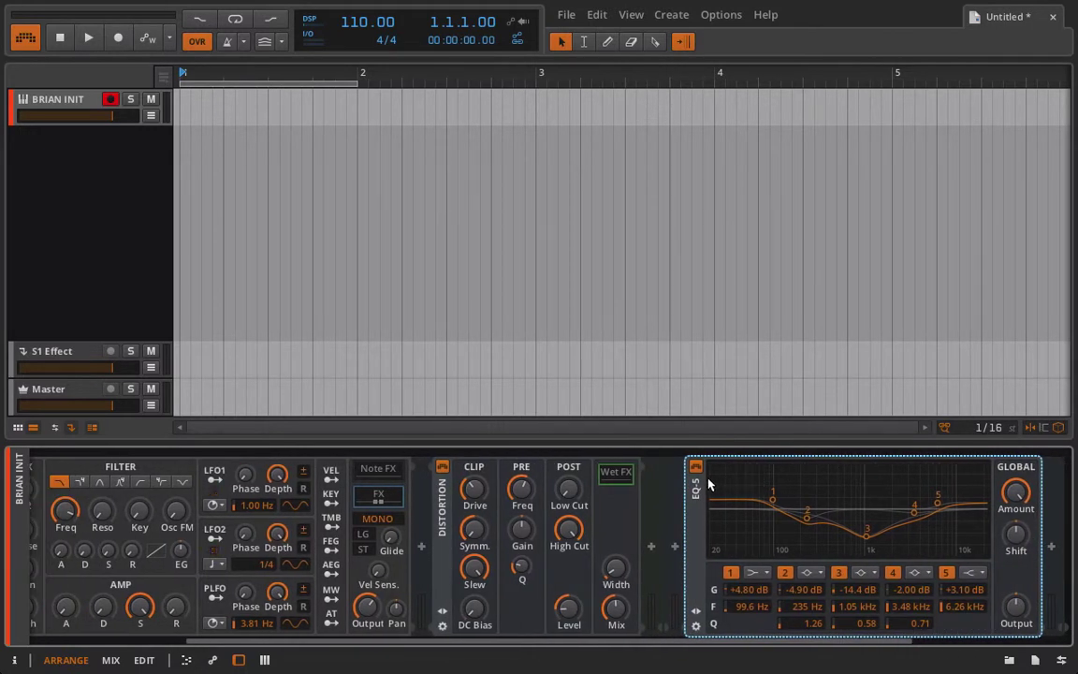
click(623, 473)
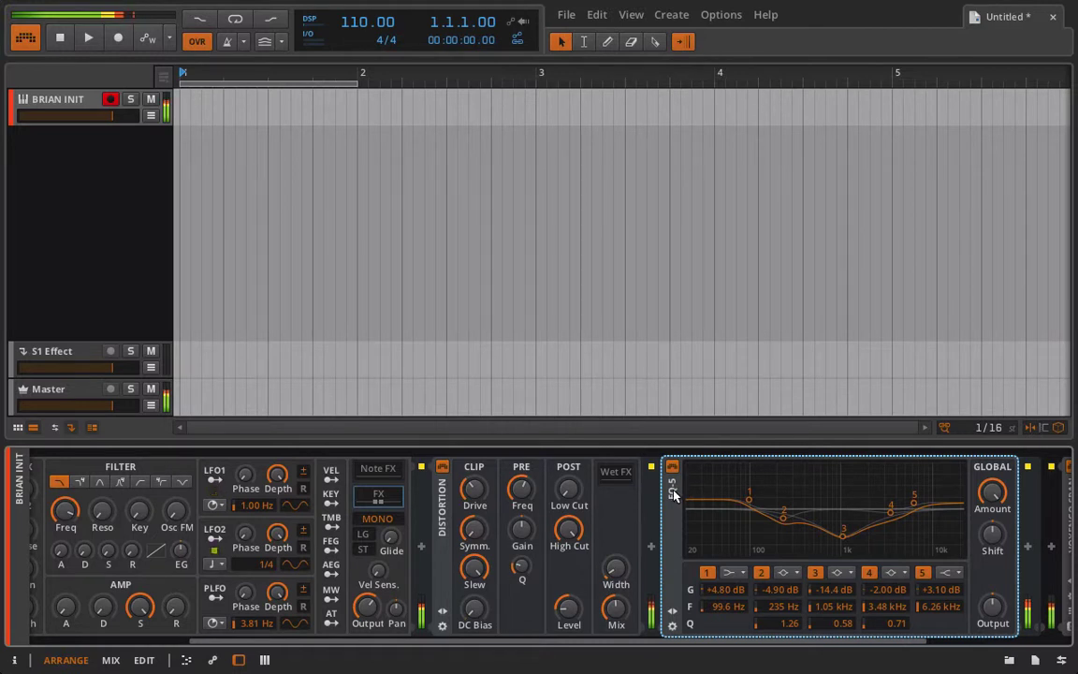
Move the EQ-5 back into the Distortion's Wet FX chain and expand that chain.
drag(673, 495, 618, 486)
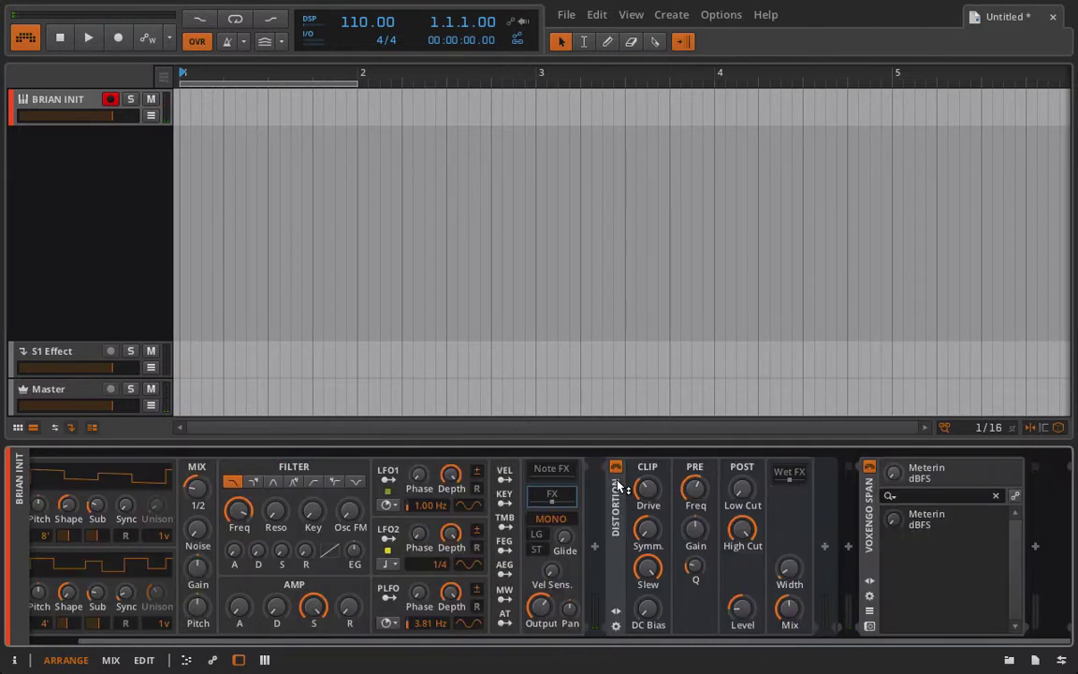
click(788, 471)
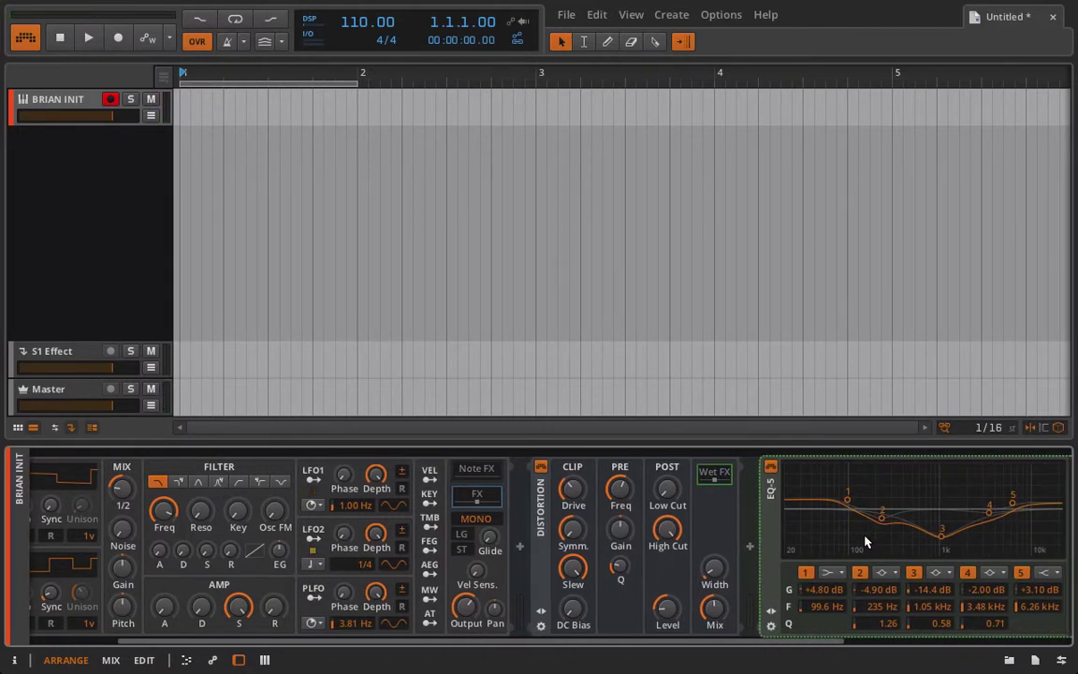
scroll(810, 486, left, 3)
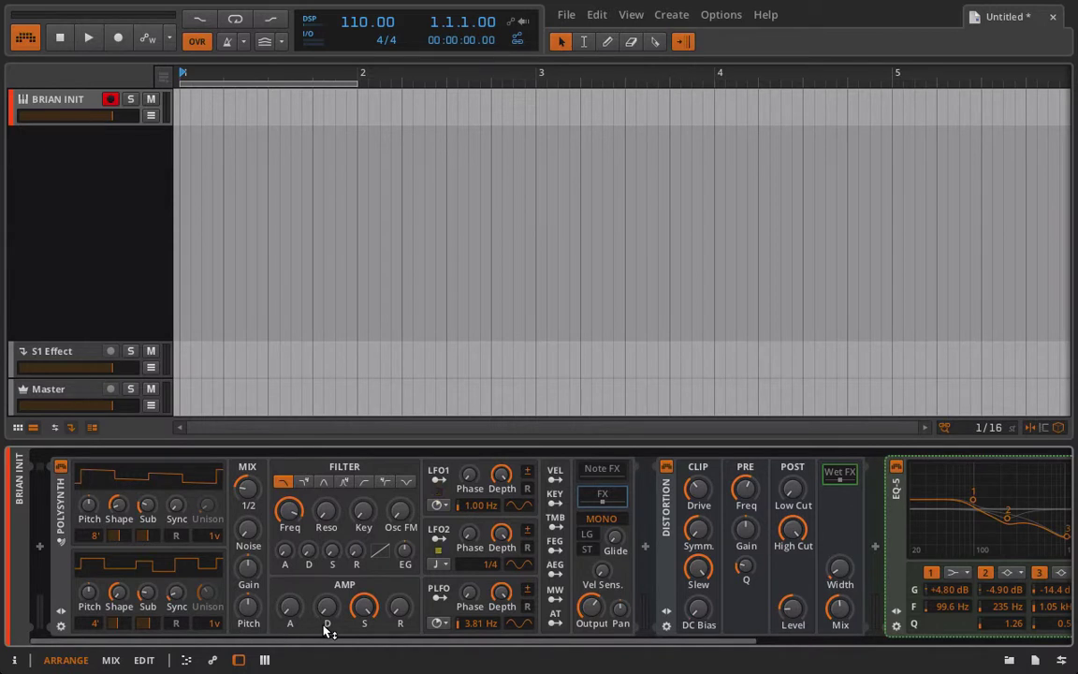
scroll(326, 629, right, 5)
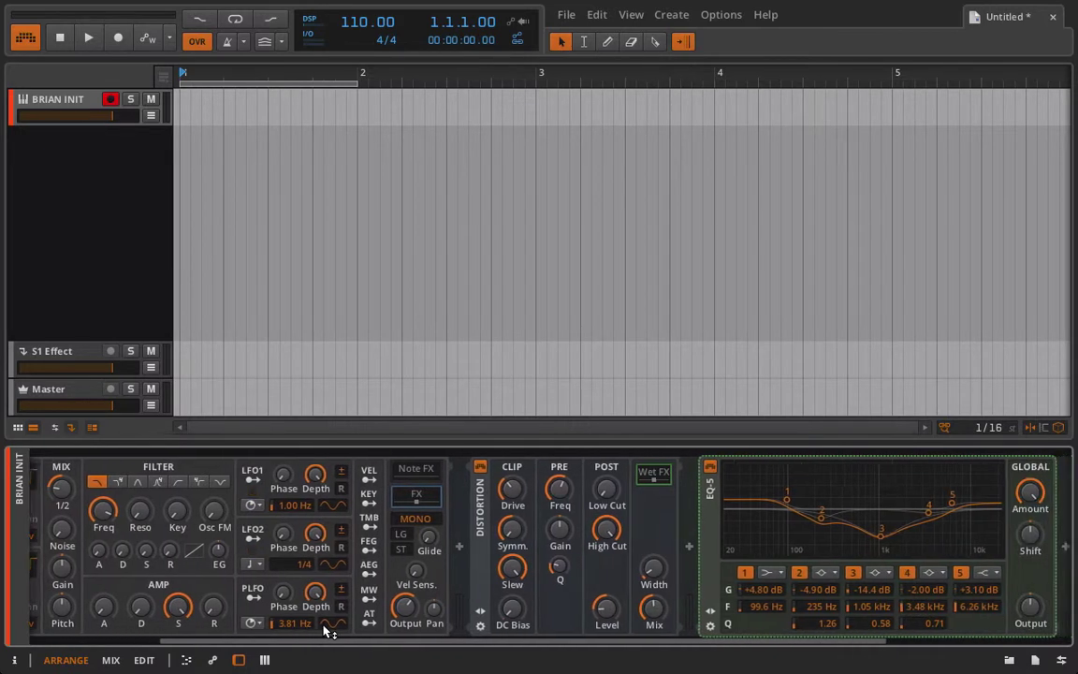